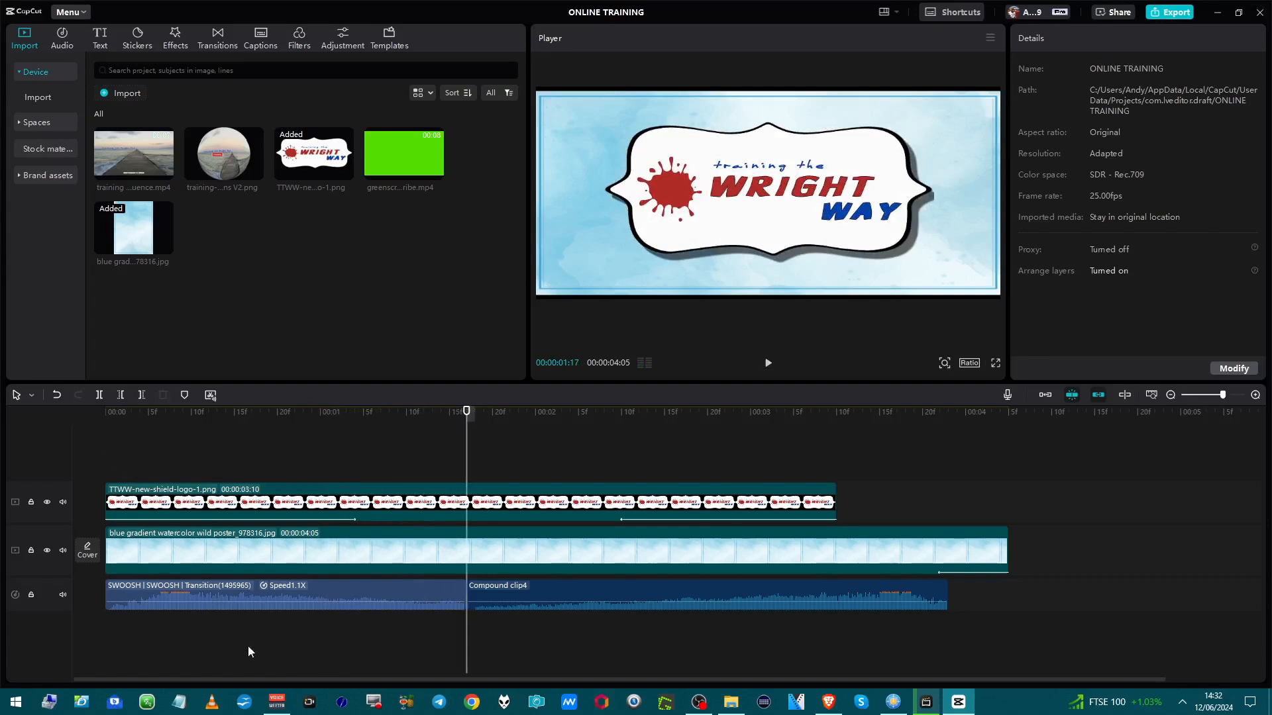
Play back the project preview and select the first swoosh audio clip on the timeline.
key("space")
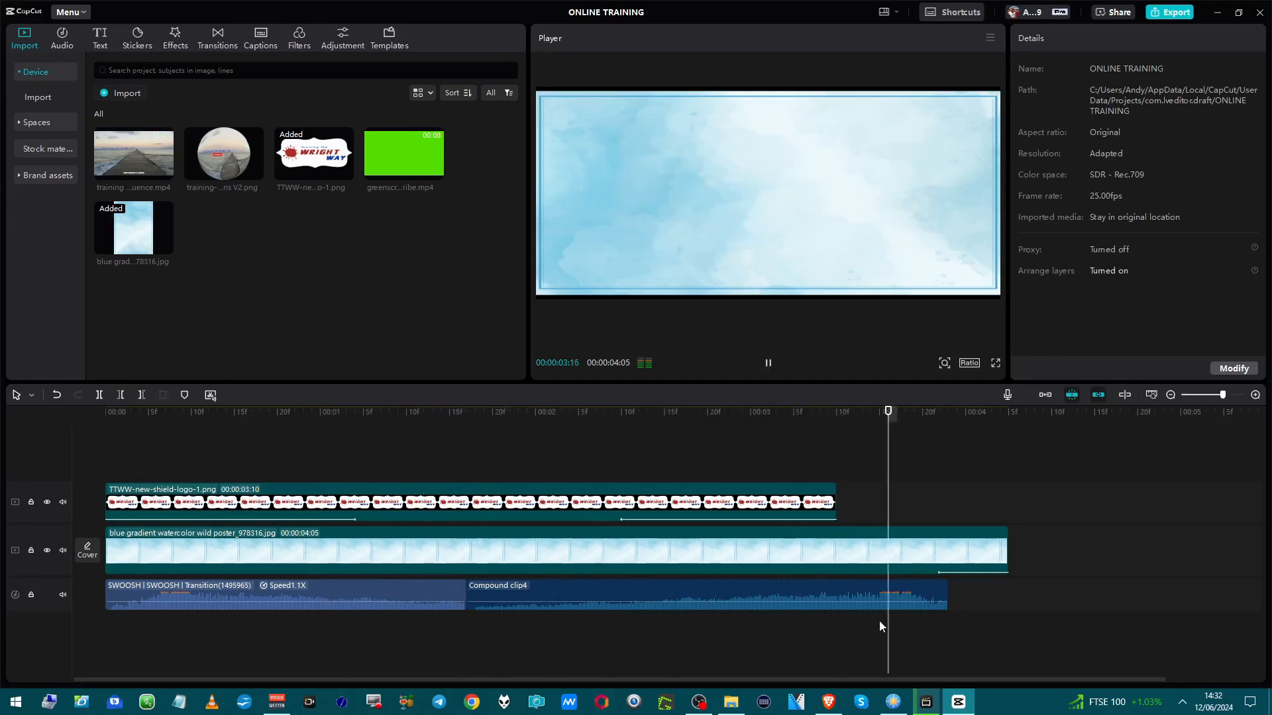
key("space")
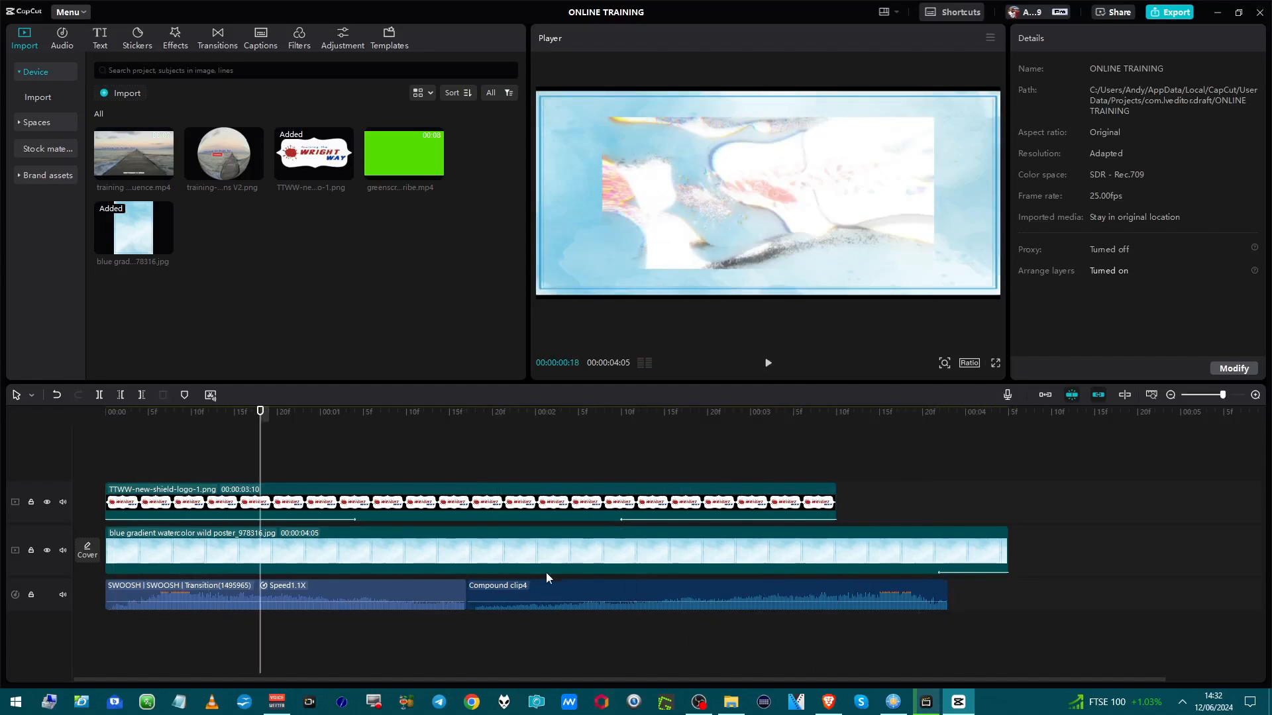
left_click(391, 594)
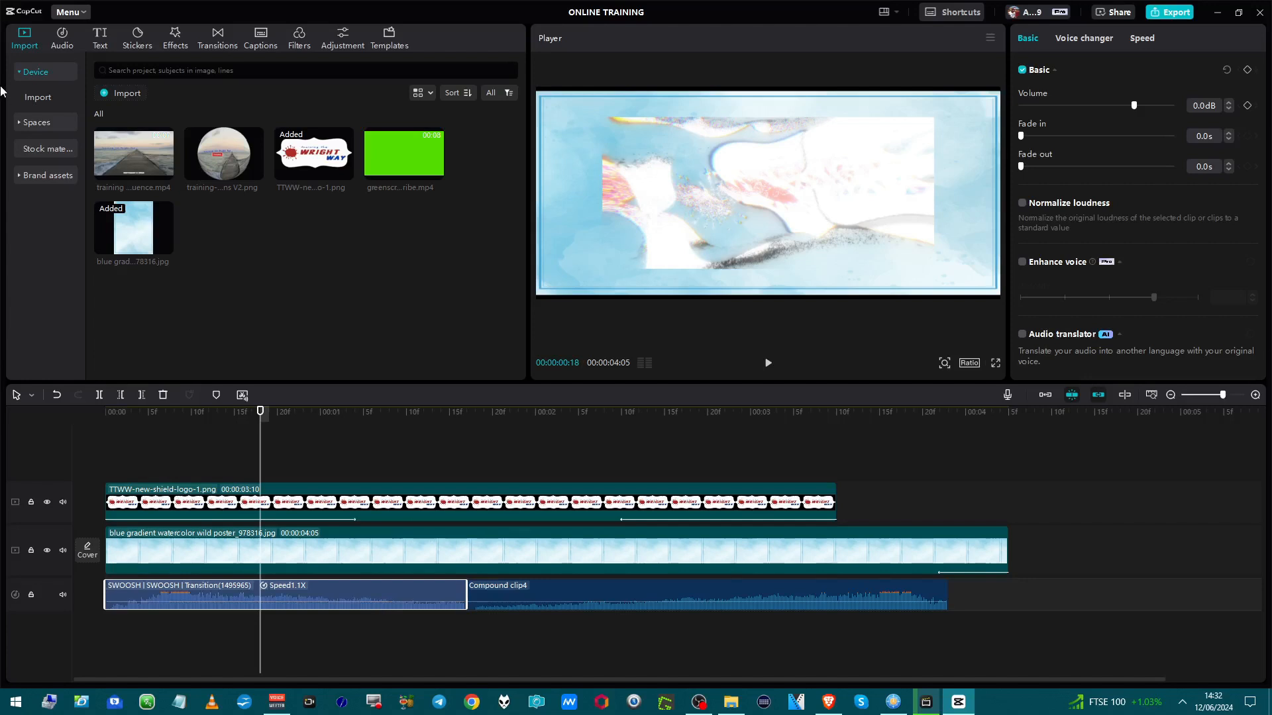
Search the audio library for swoosh sounds.
left_click(63, 38)
left_click(133, 74)
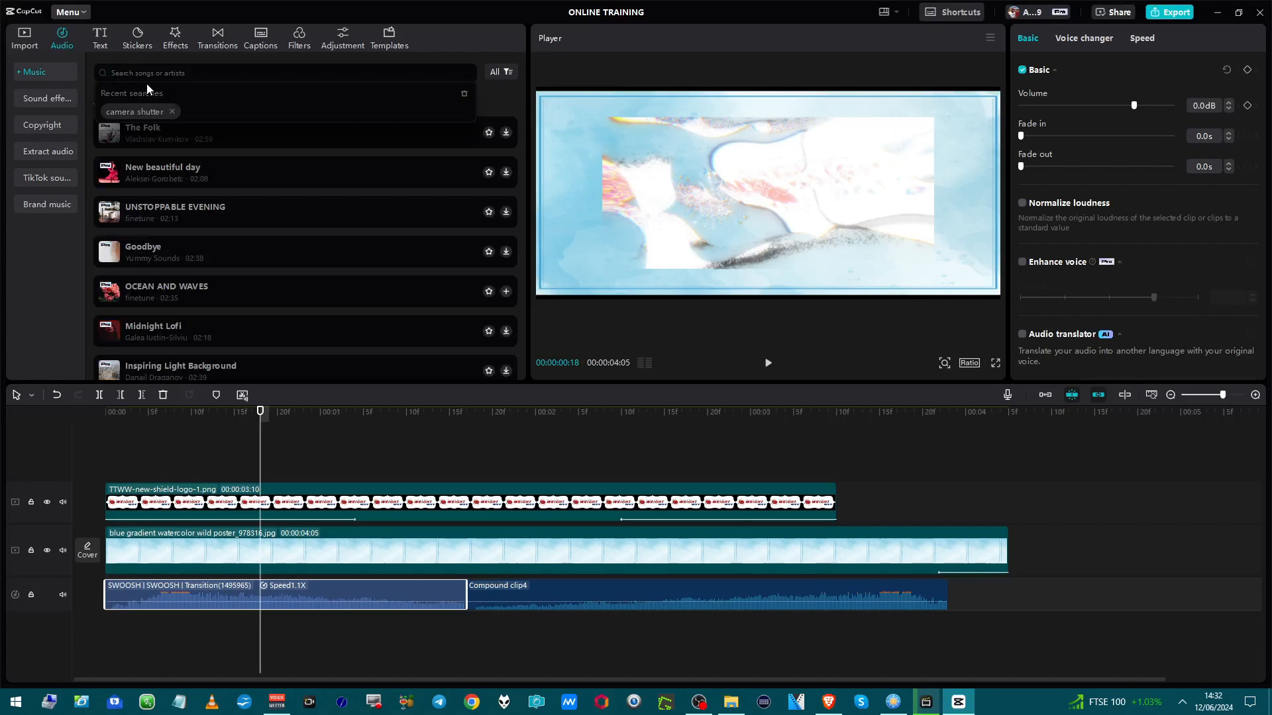
type("sw")
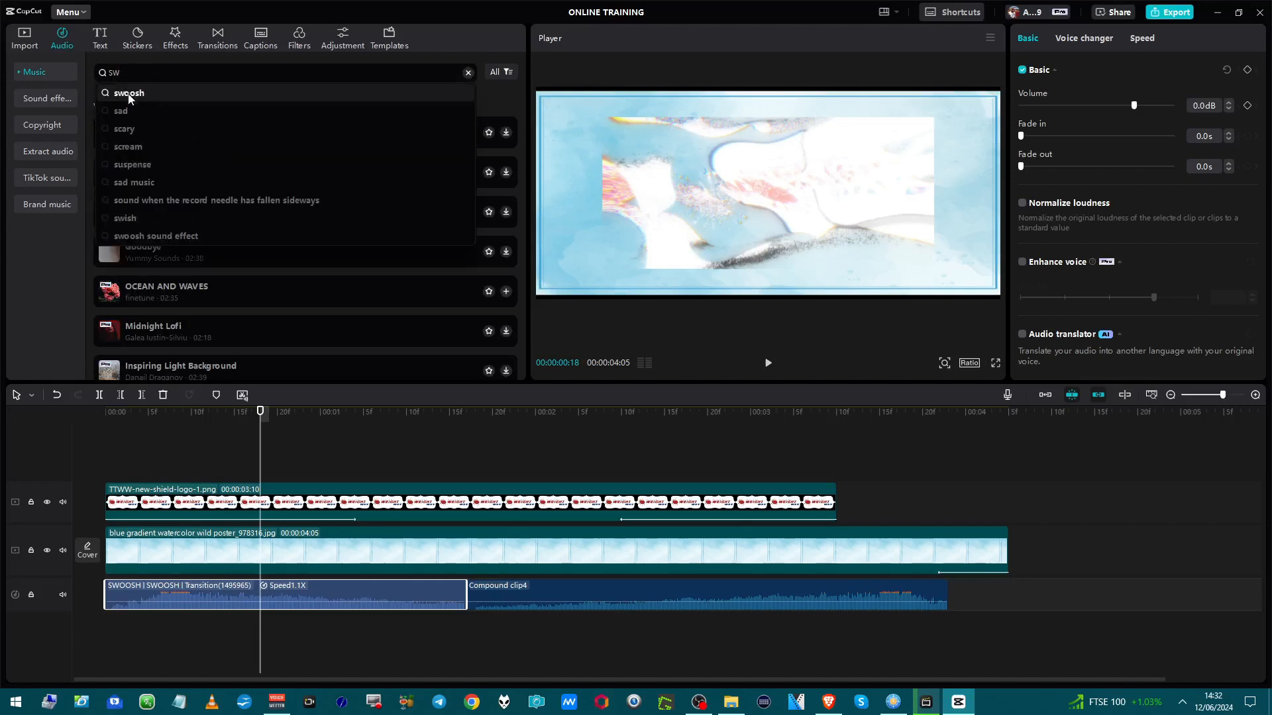
left_click(128, 97)
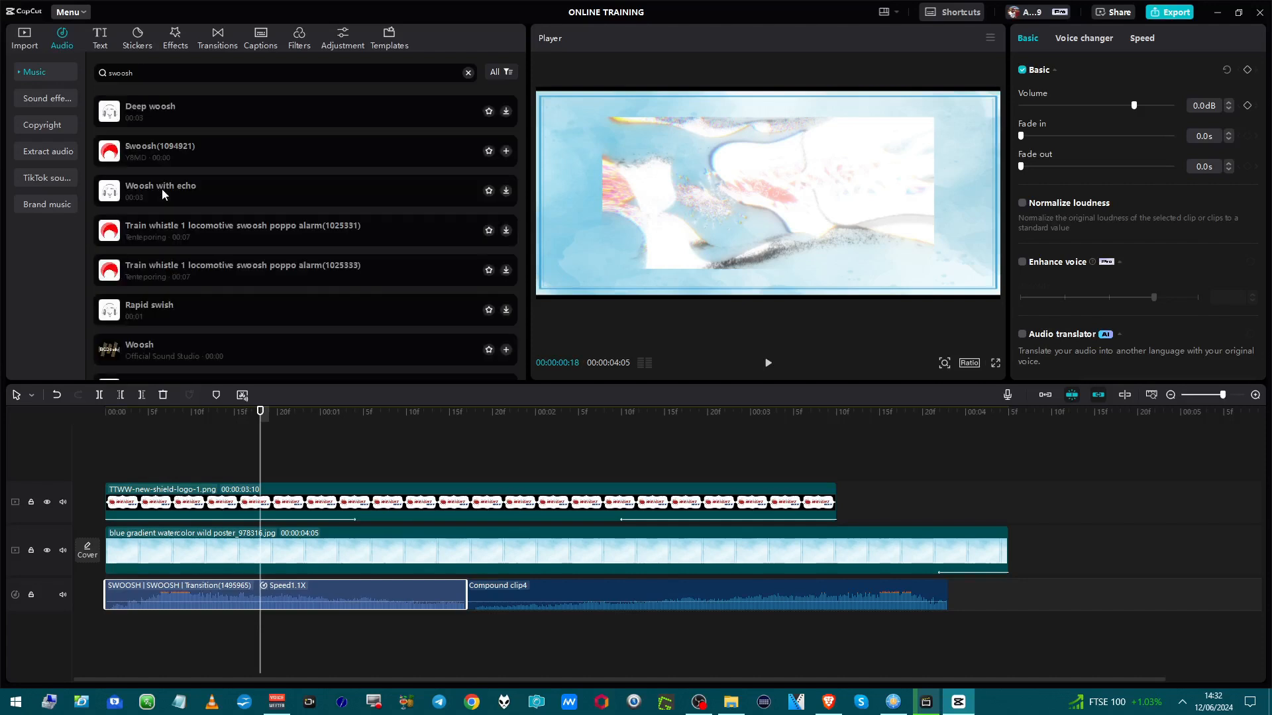
Preview the Woosh with echo, Swoosh(1094921) and Deep woosh results.
left_click(161, 190)
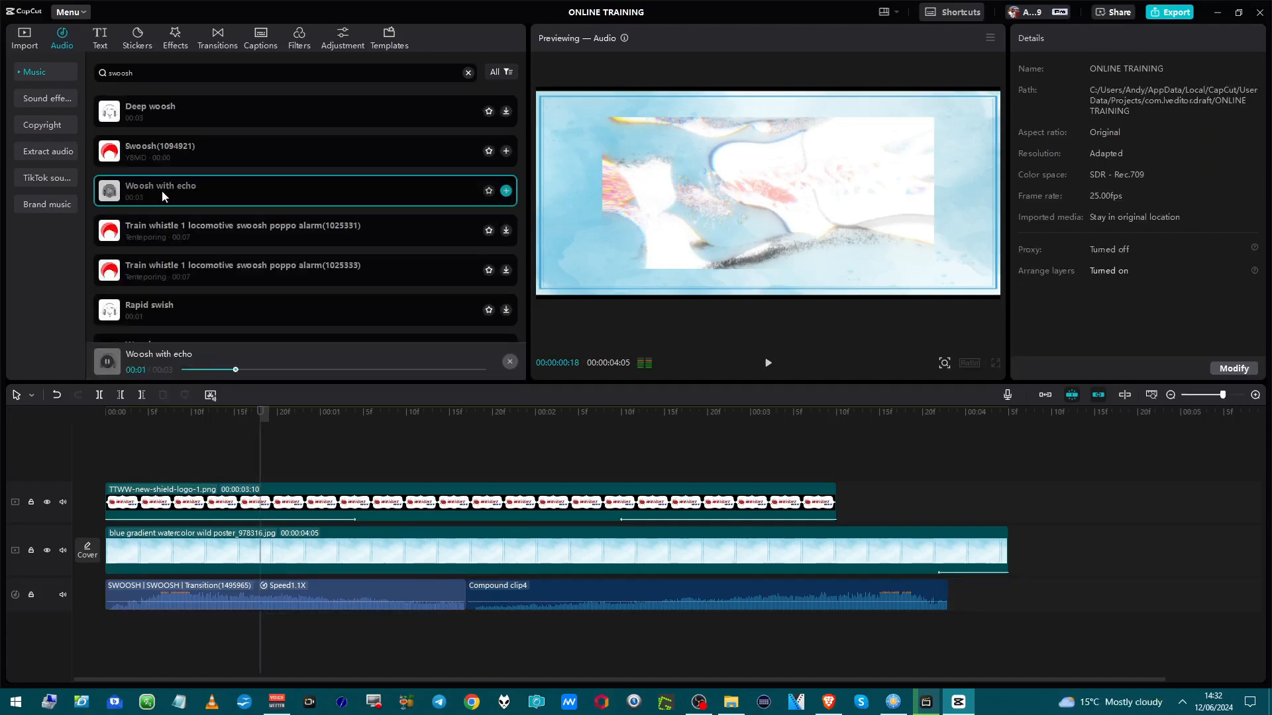
left_click_drag(162, 189, 169, 194)
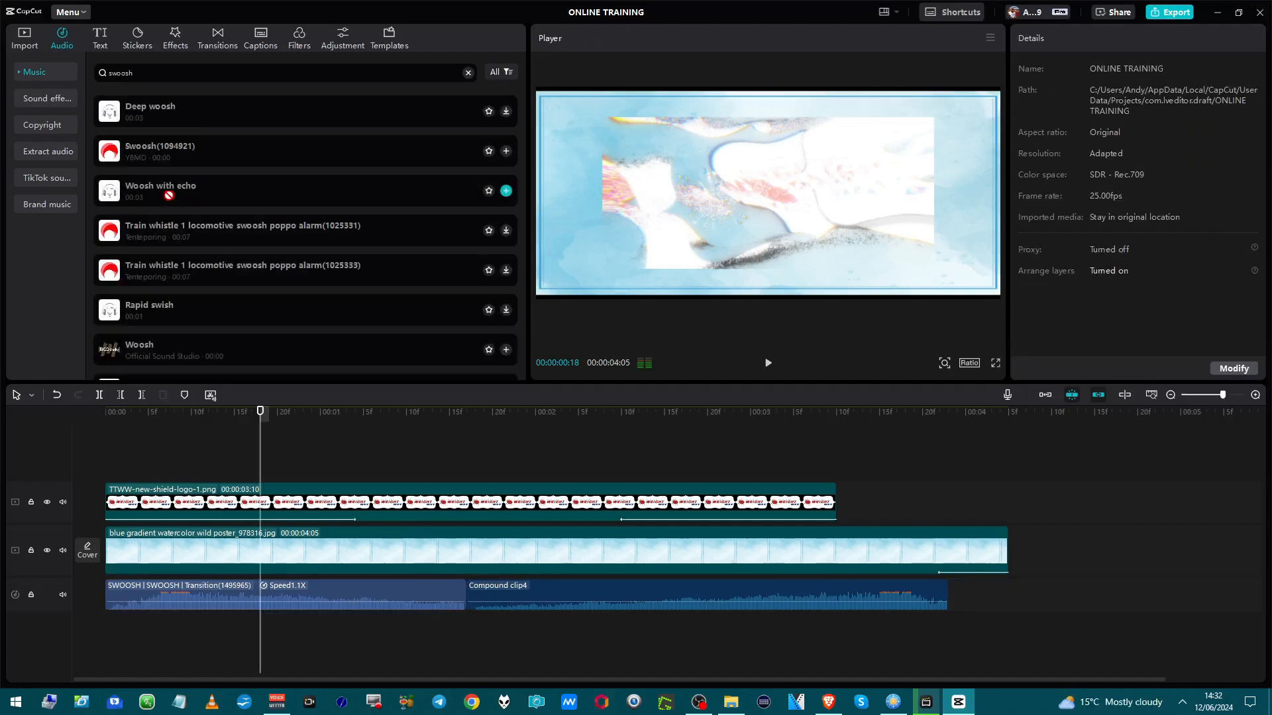
left_click(156, 158)
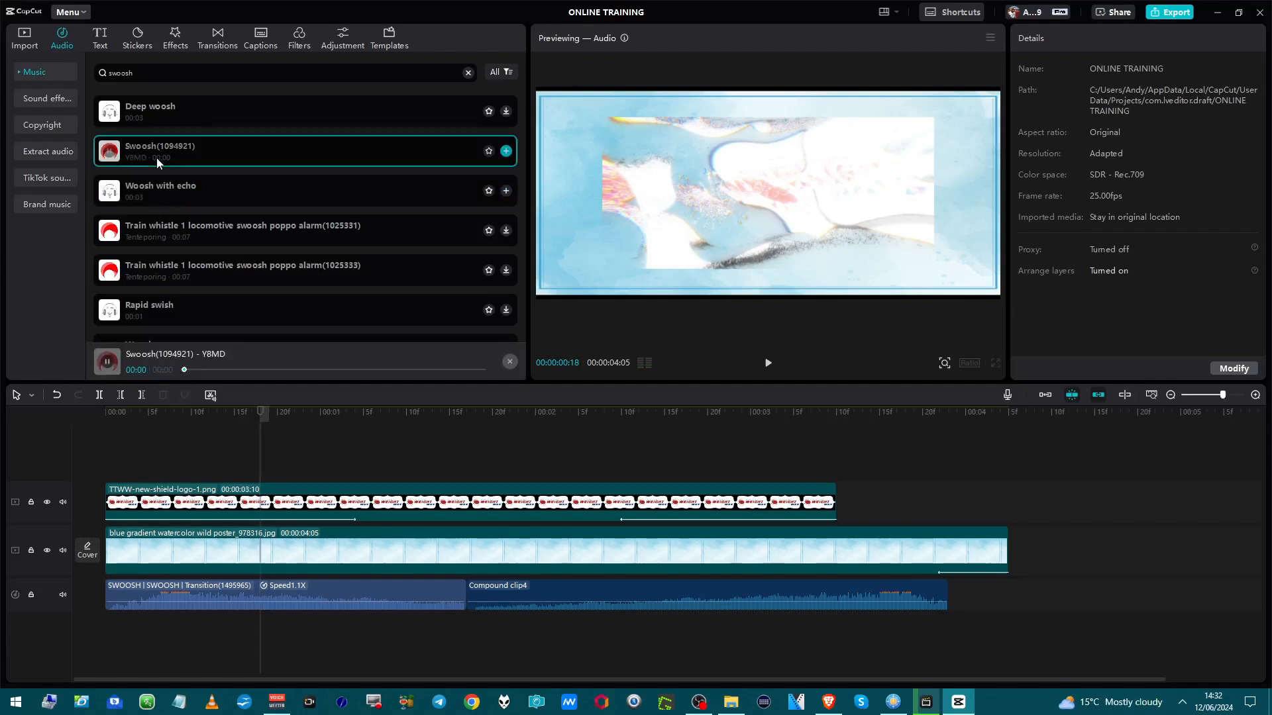
left_click(161, 120)
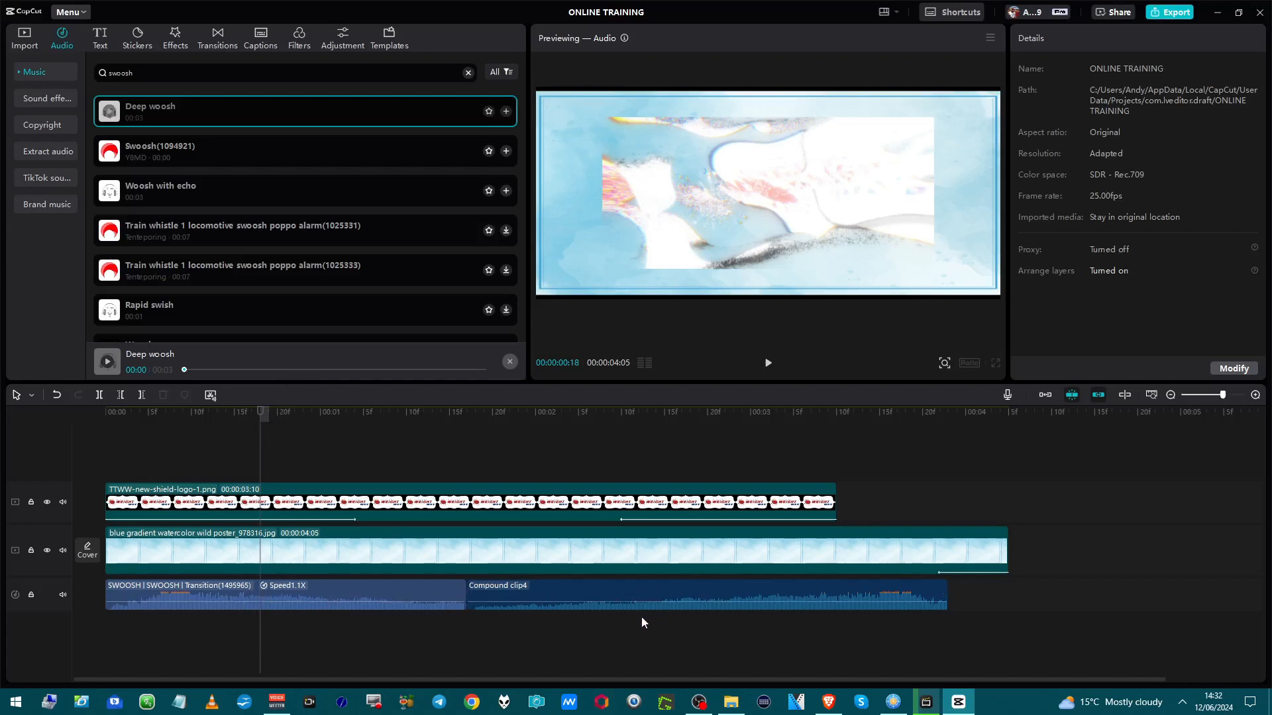
Inspect the swoosh clip's Speed, Voice changer and Basic audio settings.
left_click(432, 587)
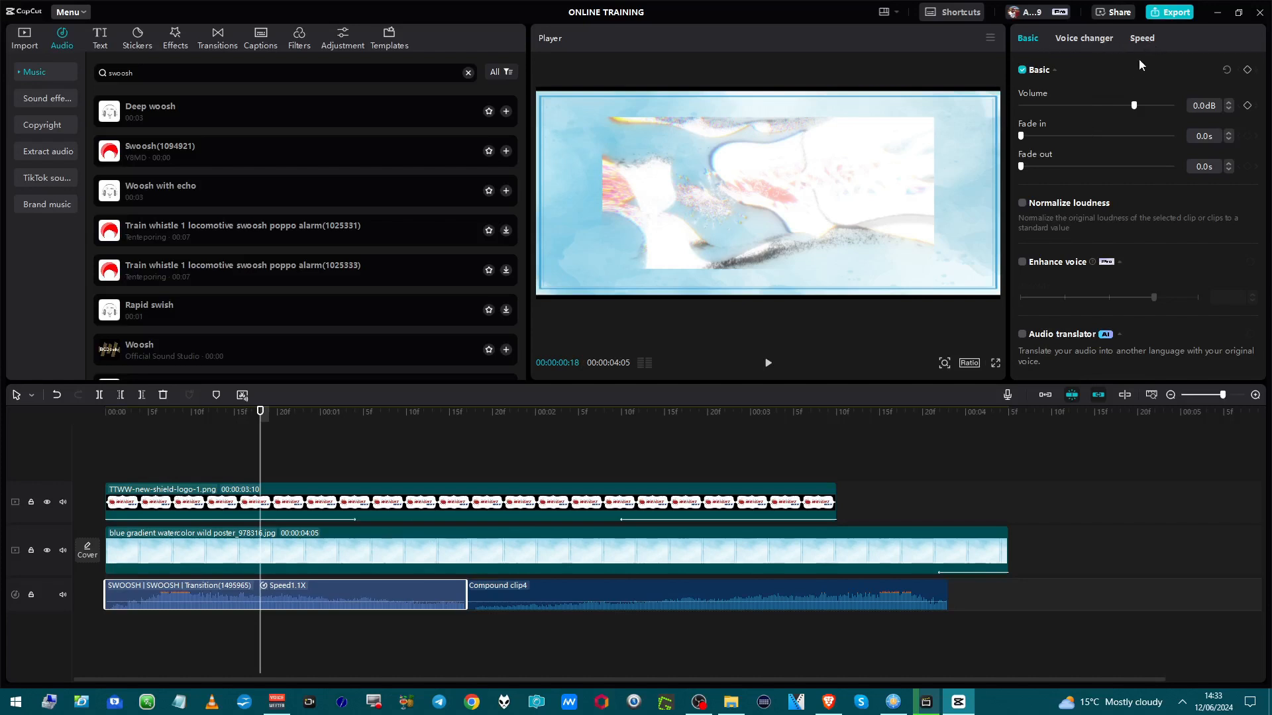
left_click(1142, 39)
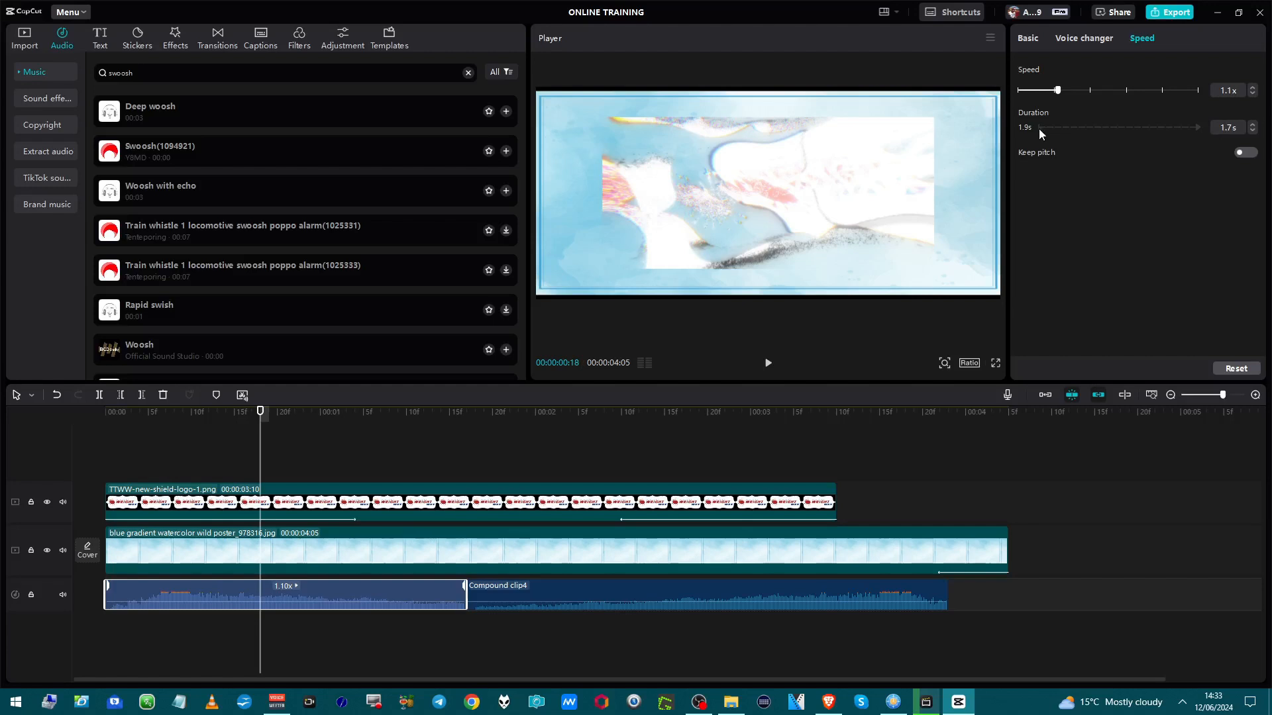
left_click(1079, 40)
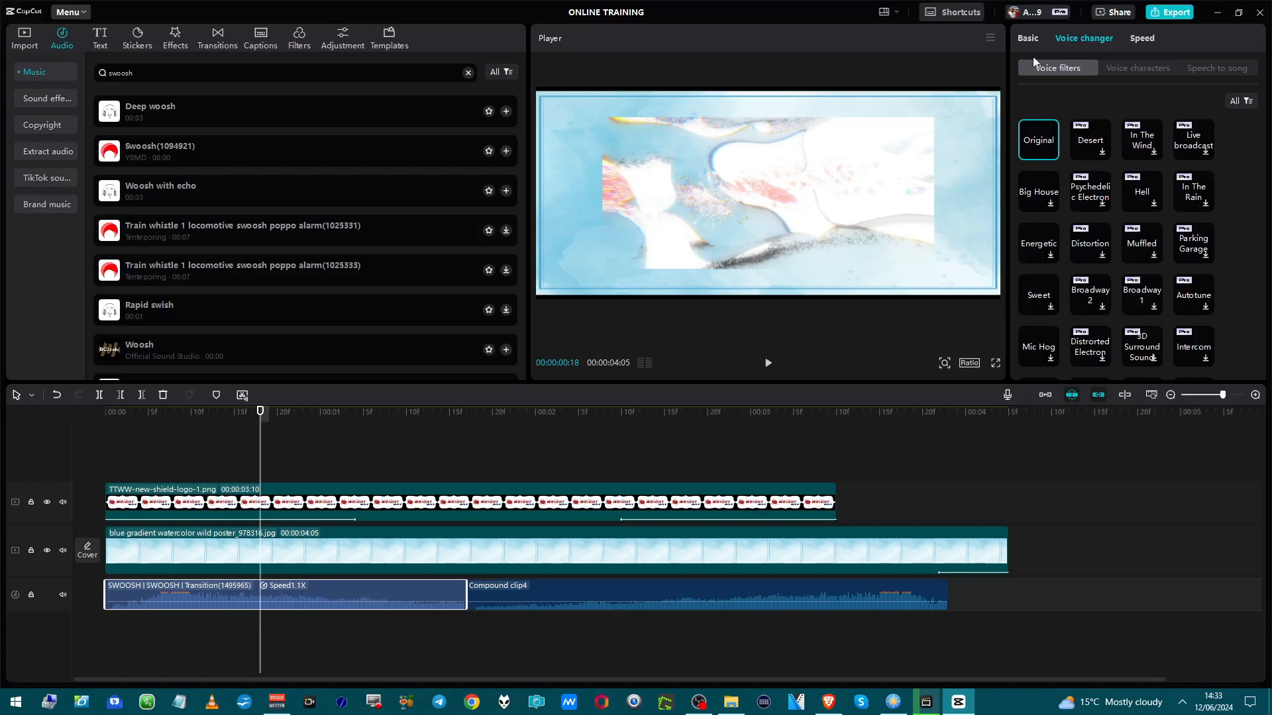
left_click(1028, 38)
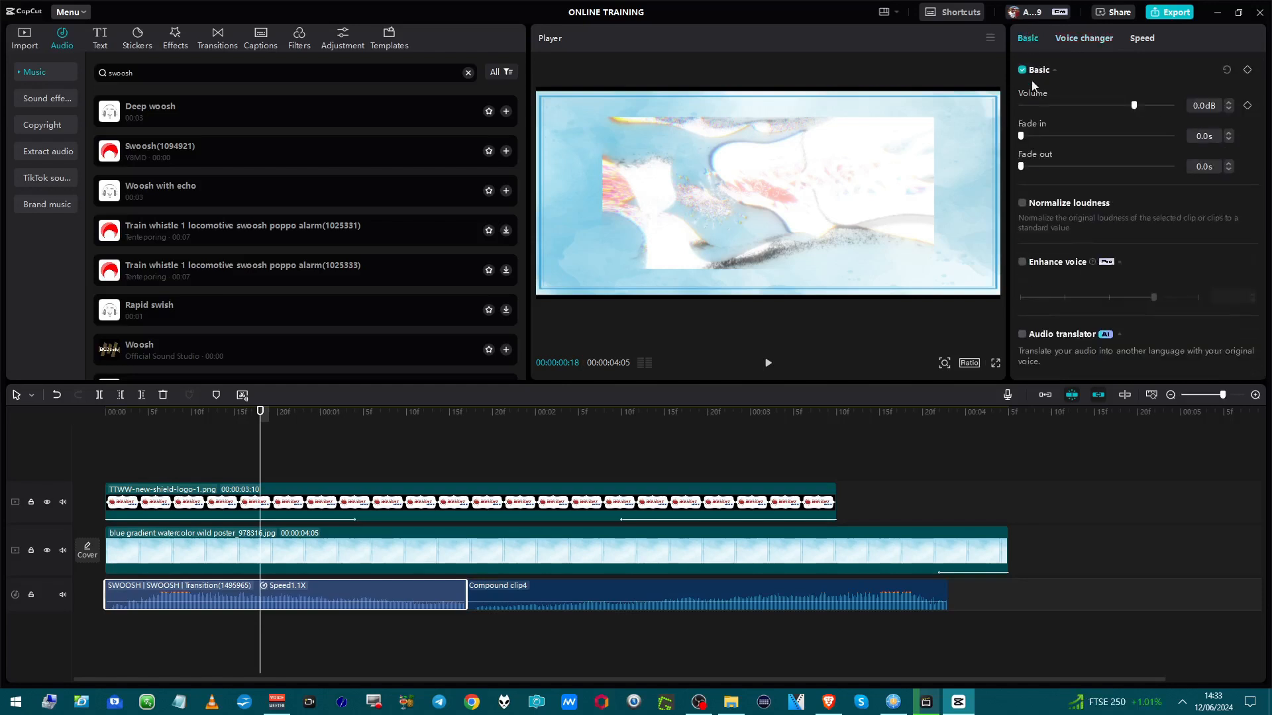
scroll(1040, 208, "down", 4)
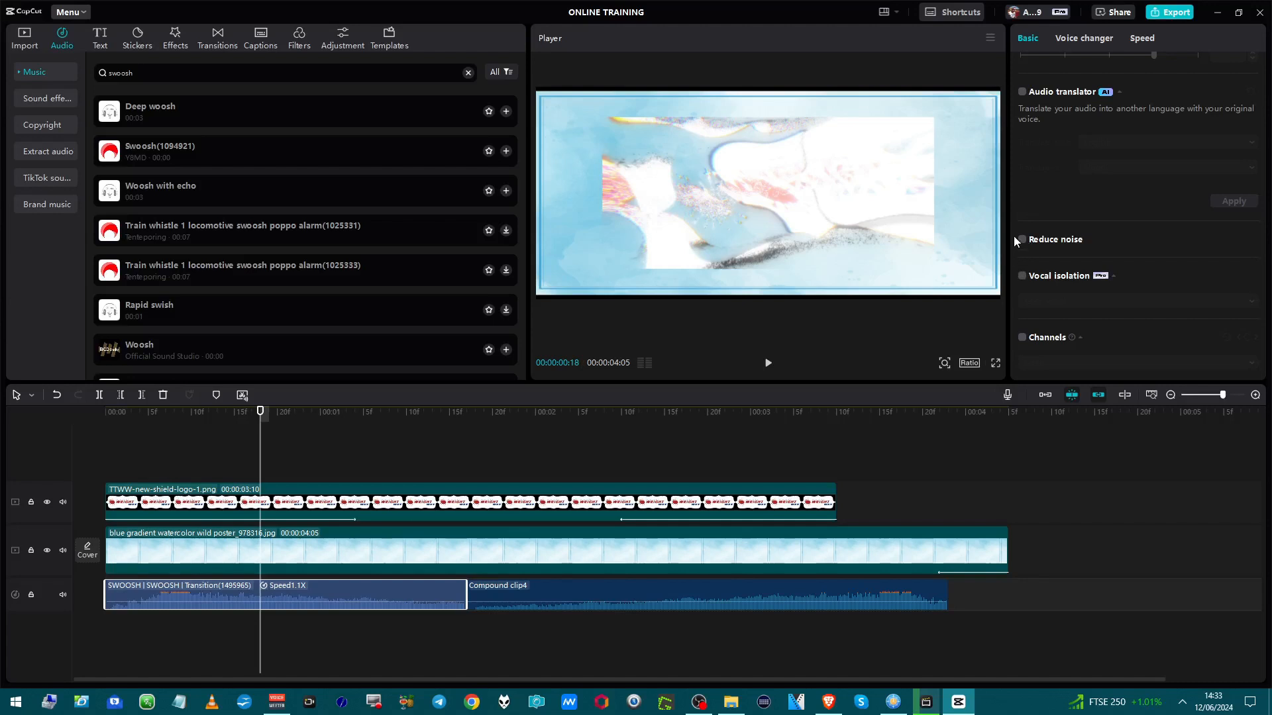
scroll(1019, 206, "up", 4)
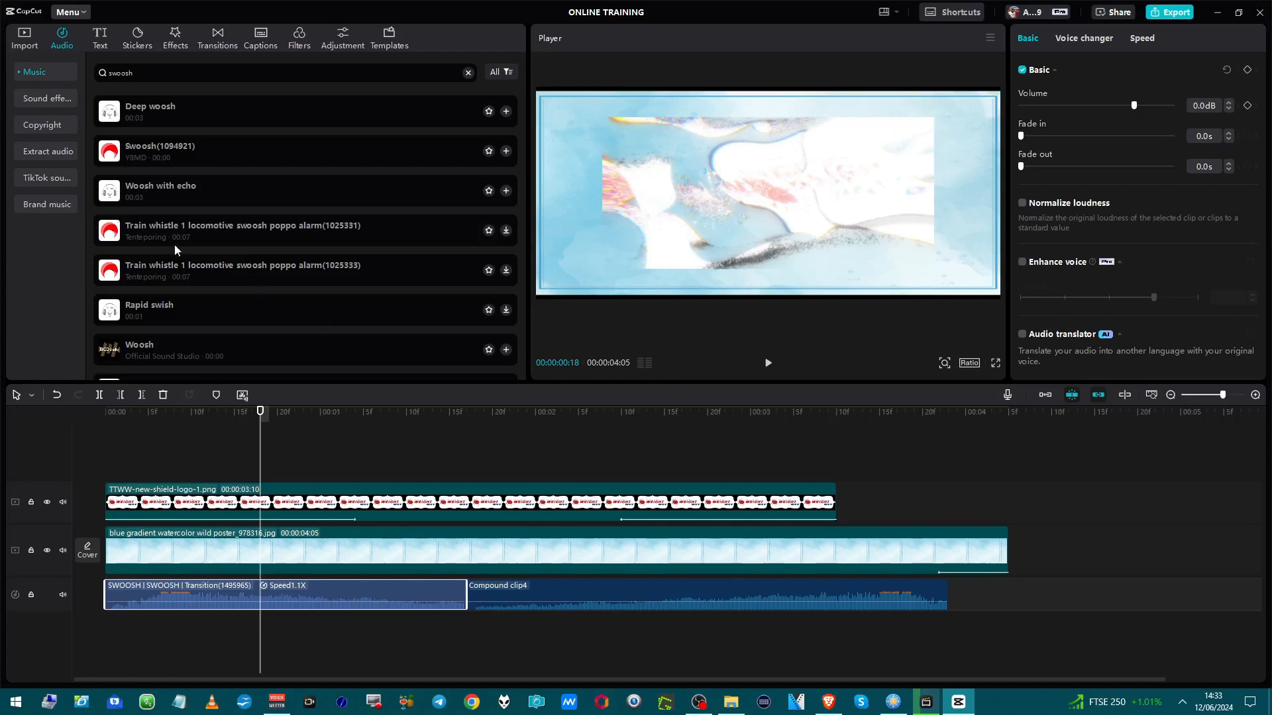
Import the AAH.WAV sound file into the project media.
left_click(23, 46)
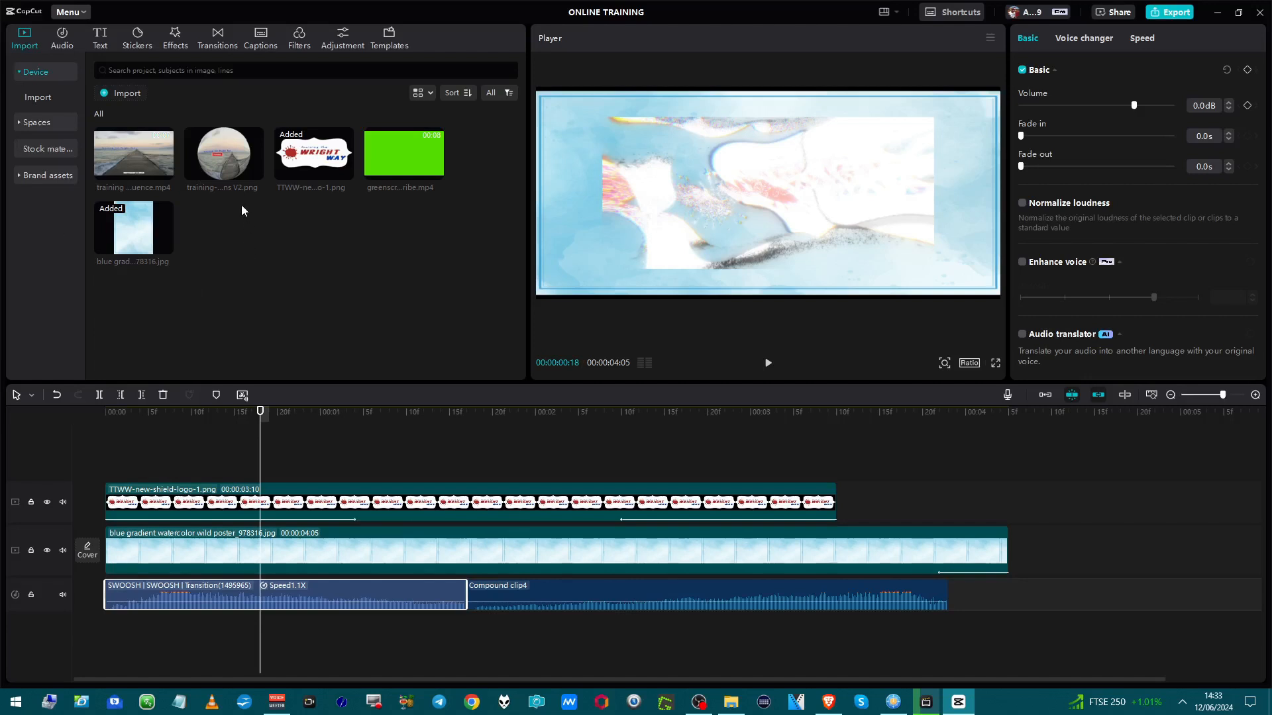
mouse_move(383, 177)
left_click_drag(159, 534, 380, 275)
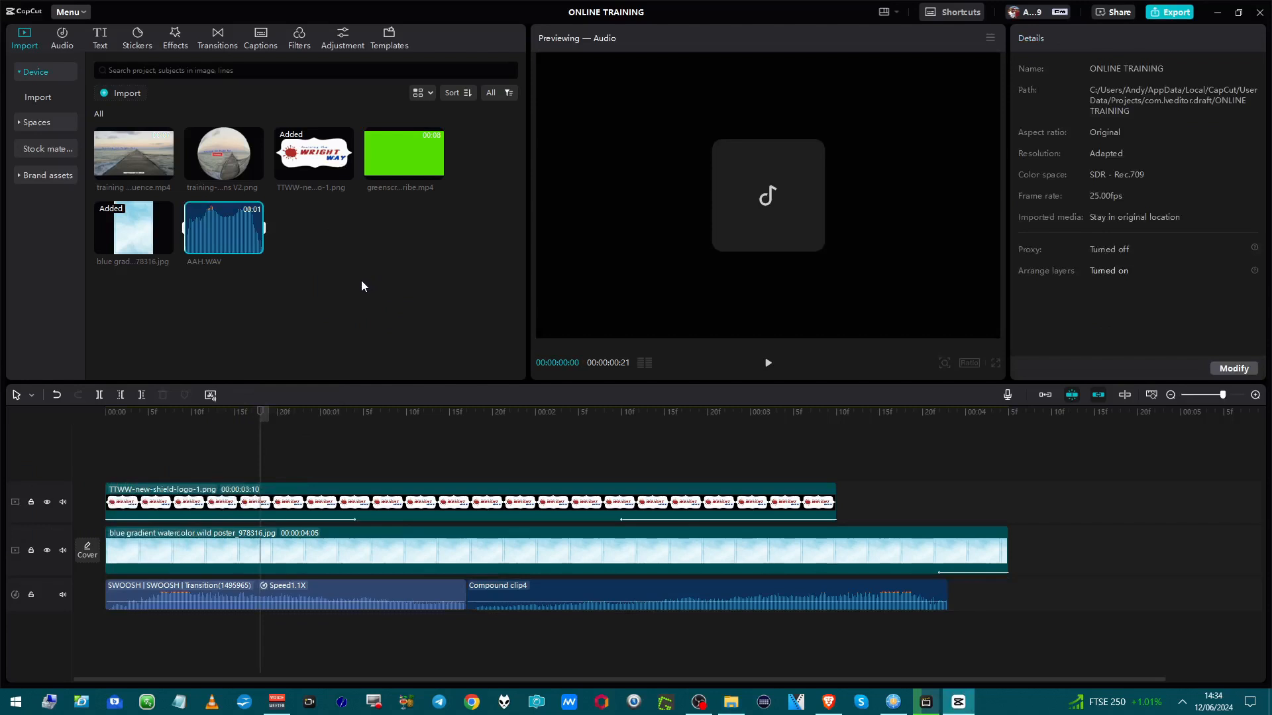
right_click(188, 242)
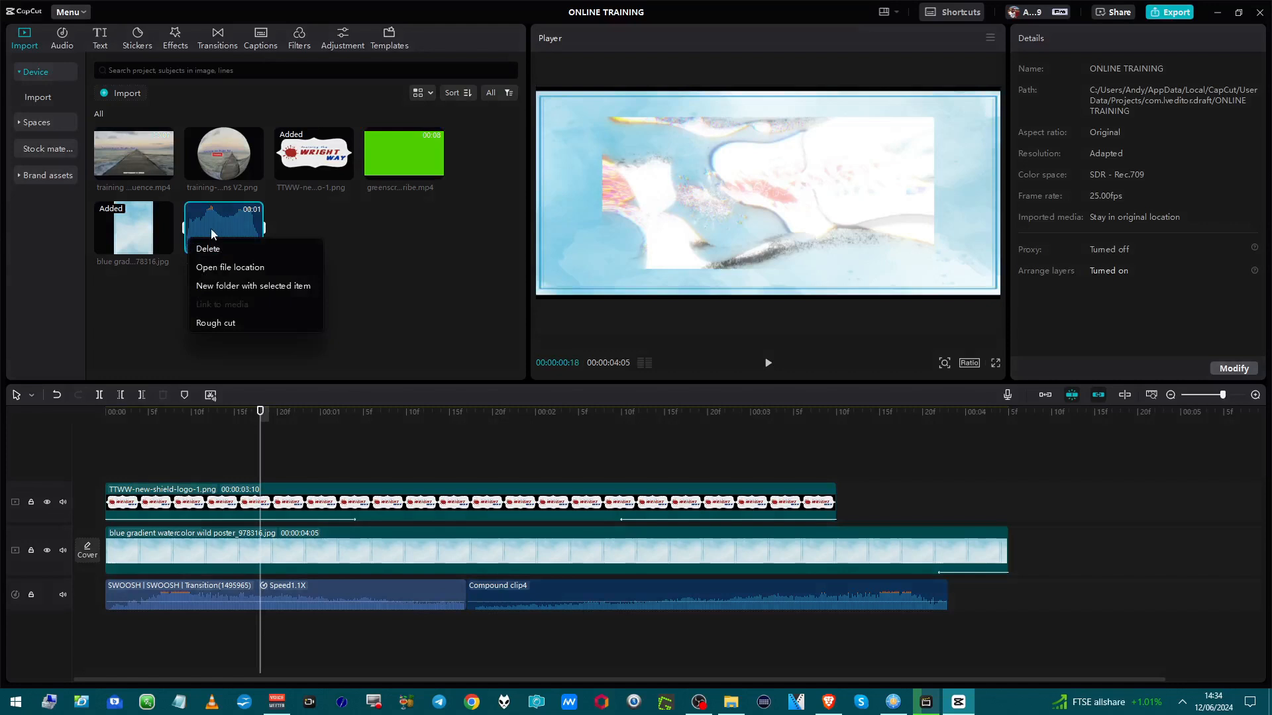
left_click(212, 229)
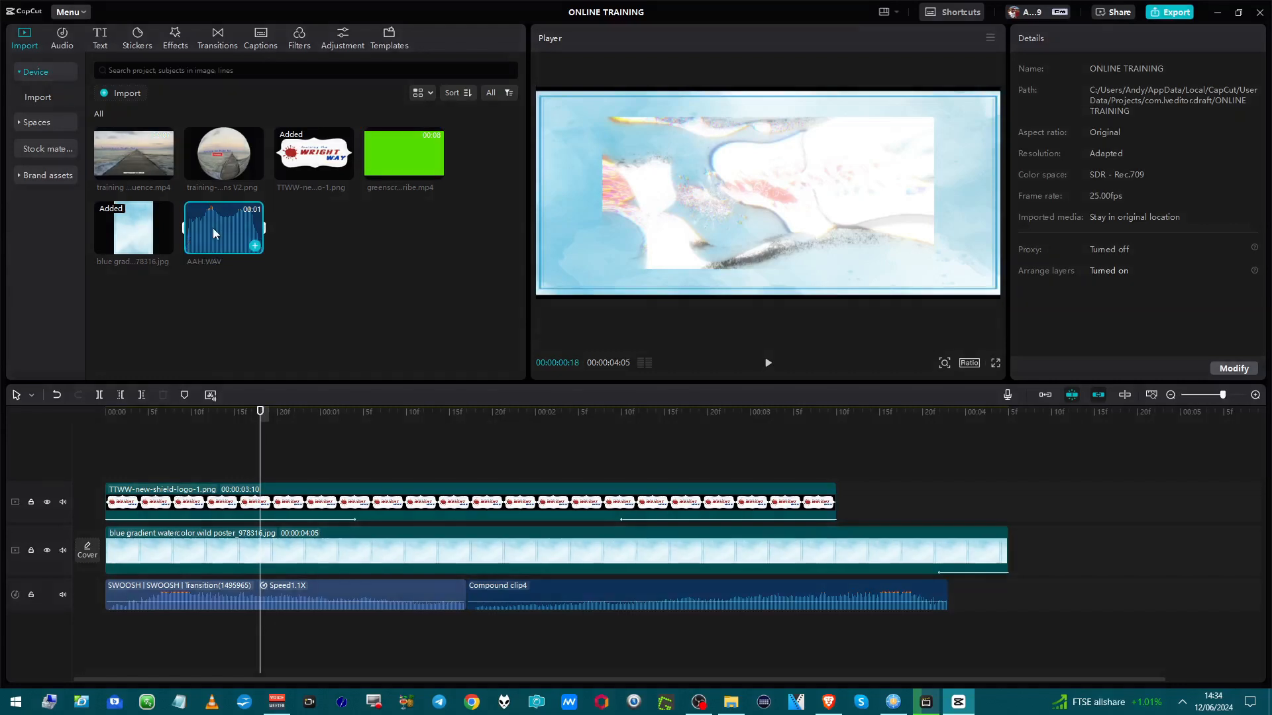
right_click(213, 232)
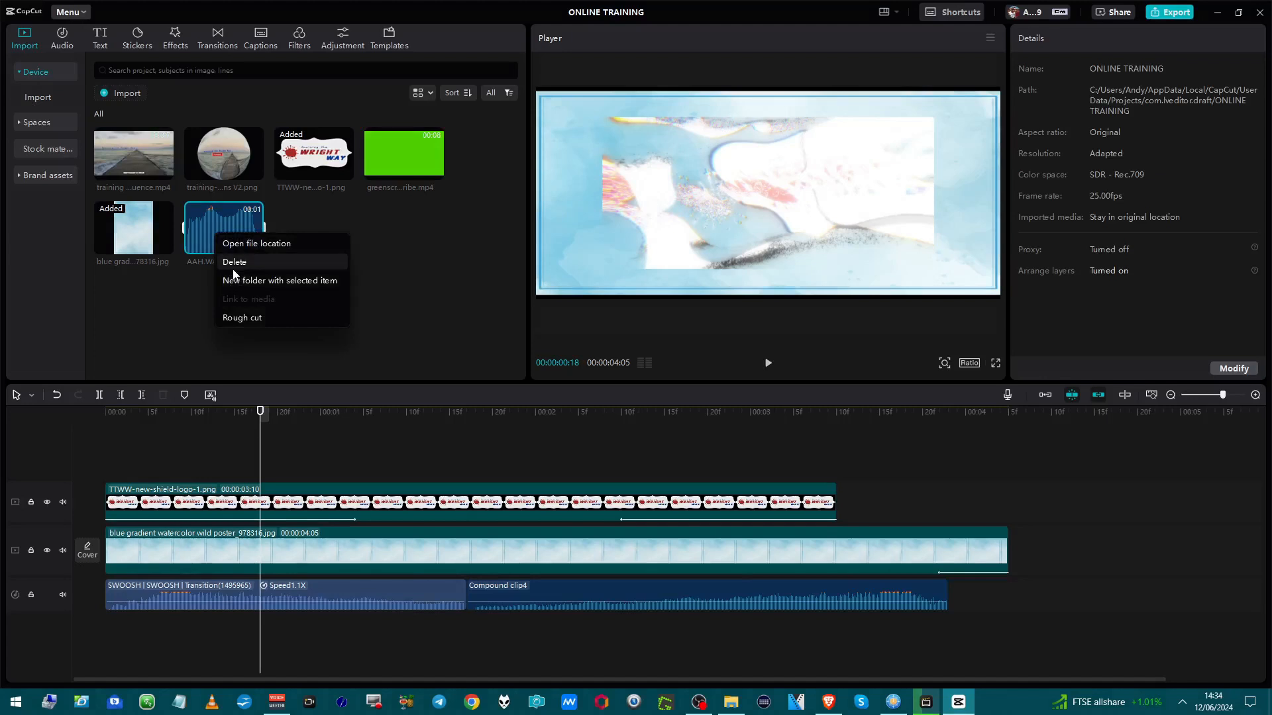
left_click(219, 223)
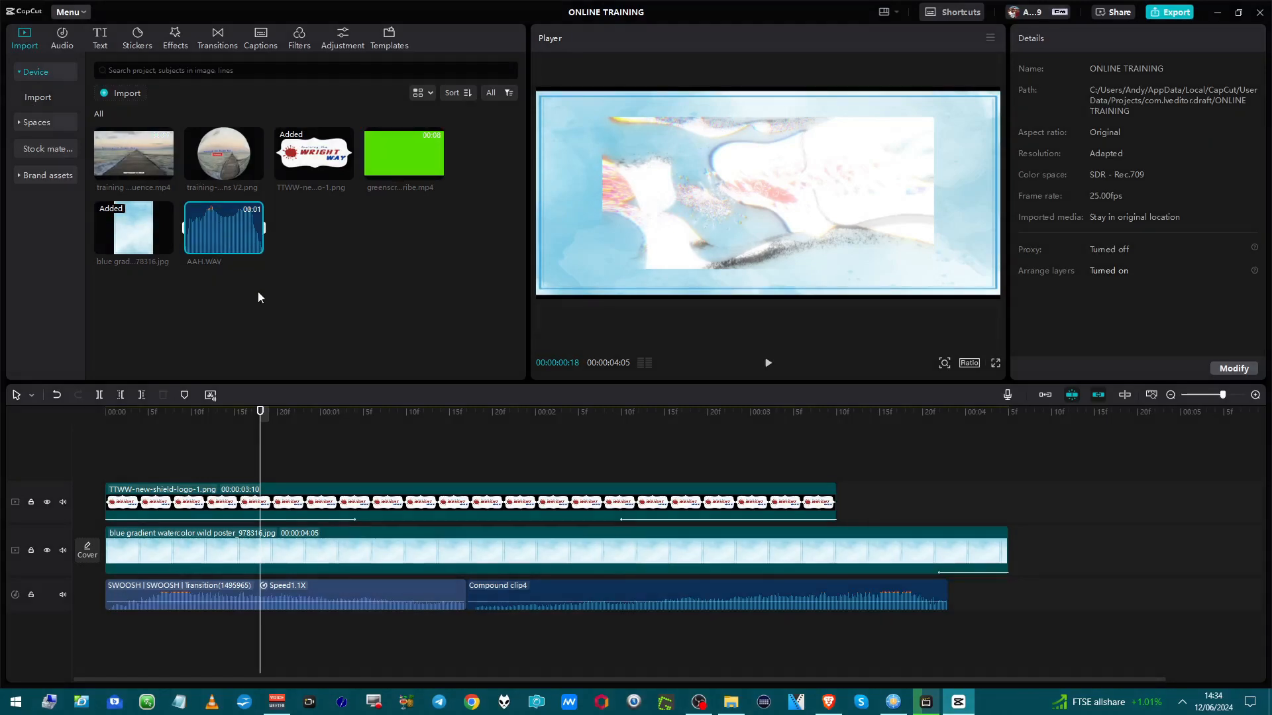
Add AAH.WAV to the audio track after the compound clip, near the end of the video.
left_click_drag(249, 247, 1041, 582)
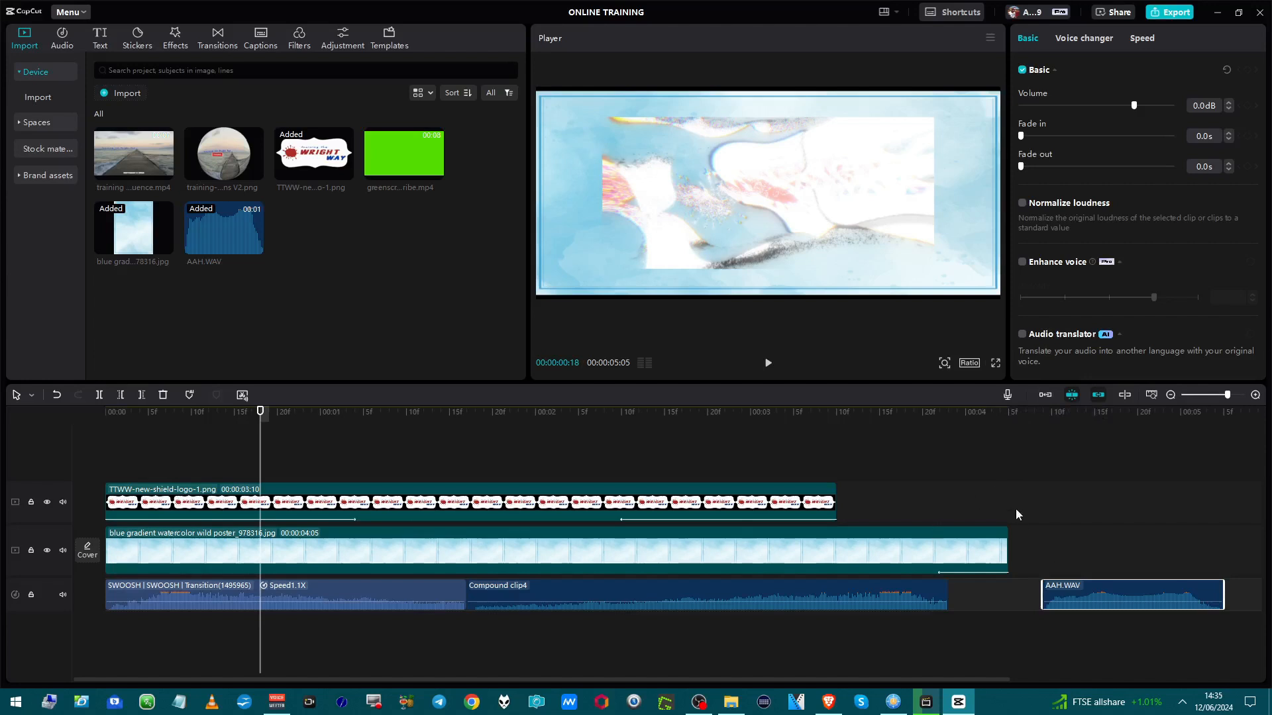
left_click(1039, 447)
Play back the timeline and move the playhead to the start of the AAH clip.
key("space")
key("space")
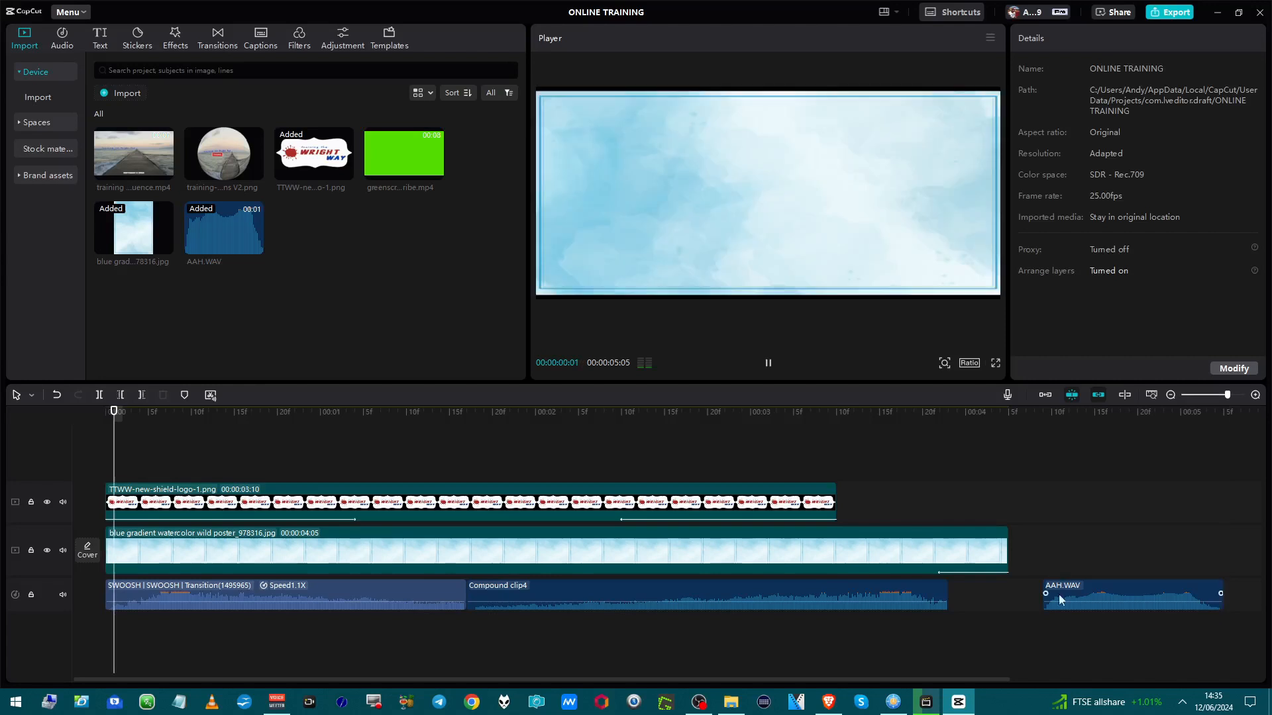
key("space")
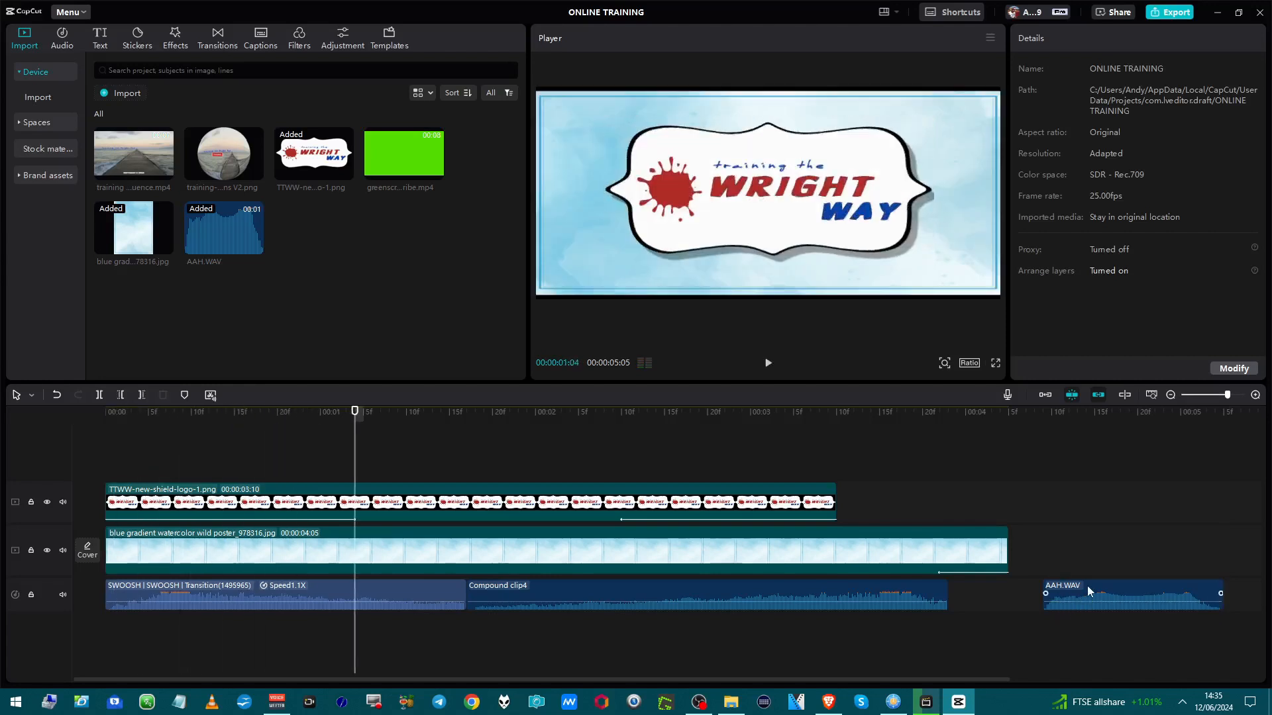
left_click(1045, 548)
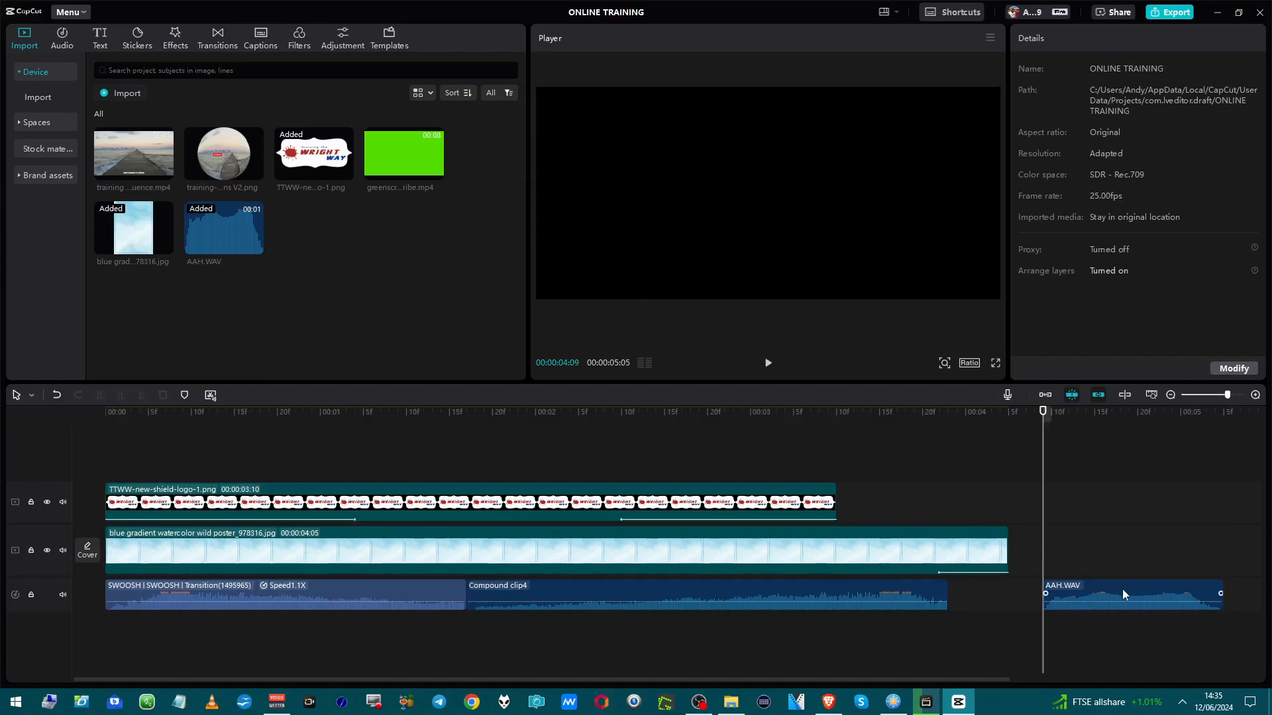
Convert the AAH.WAV clip into a compound clip.
right_click(1103, 586)
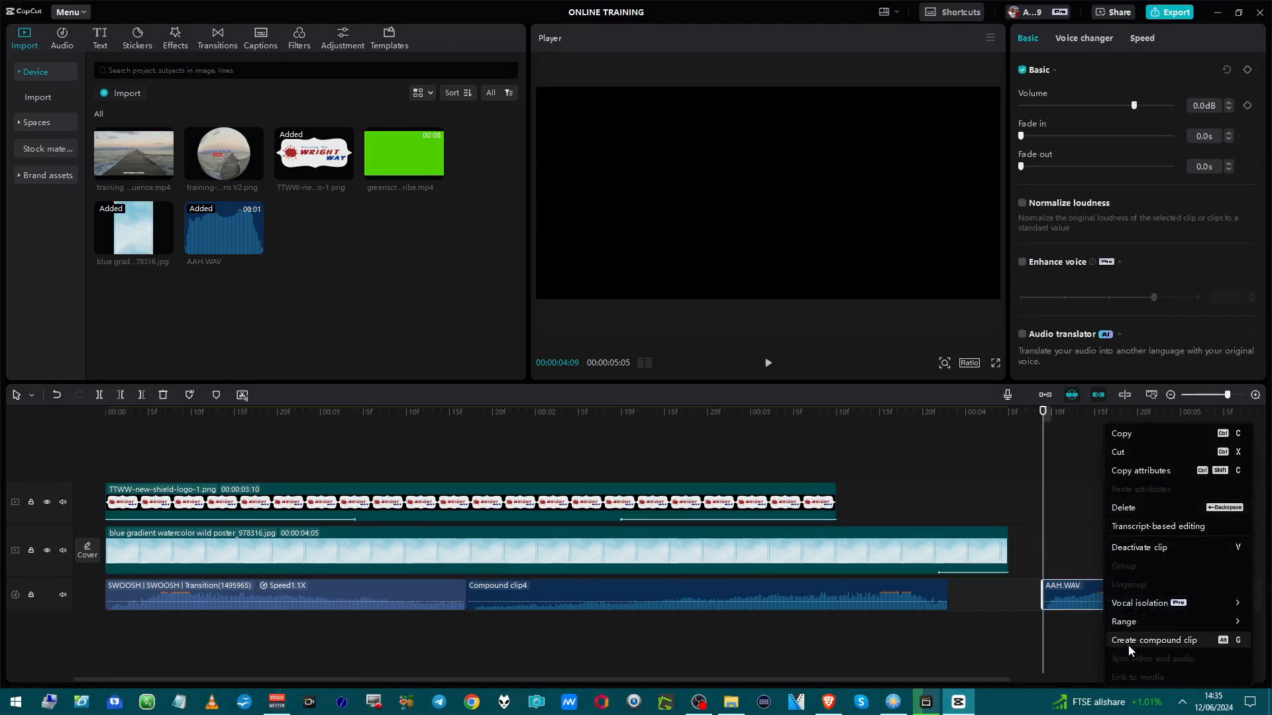
mouse_move(1126, 633)
left_click(1122, 640)
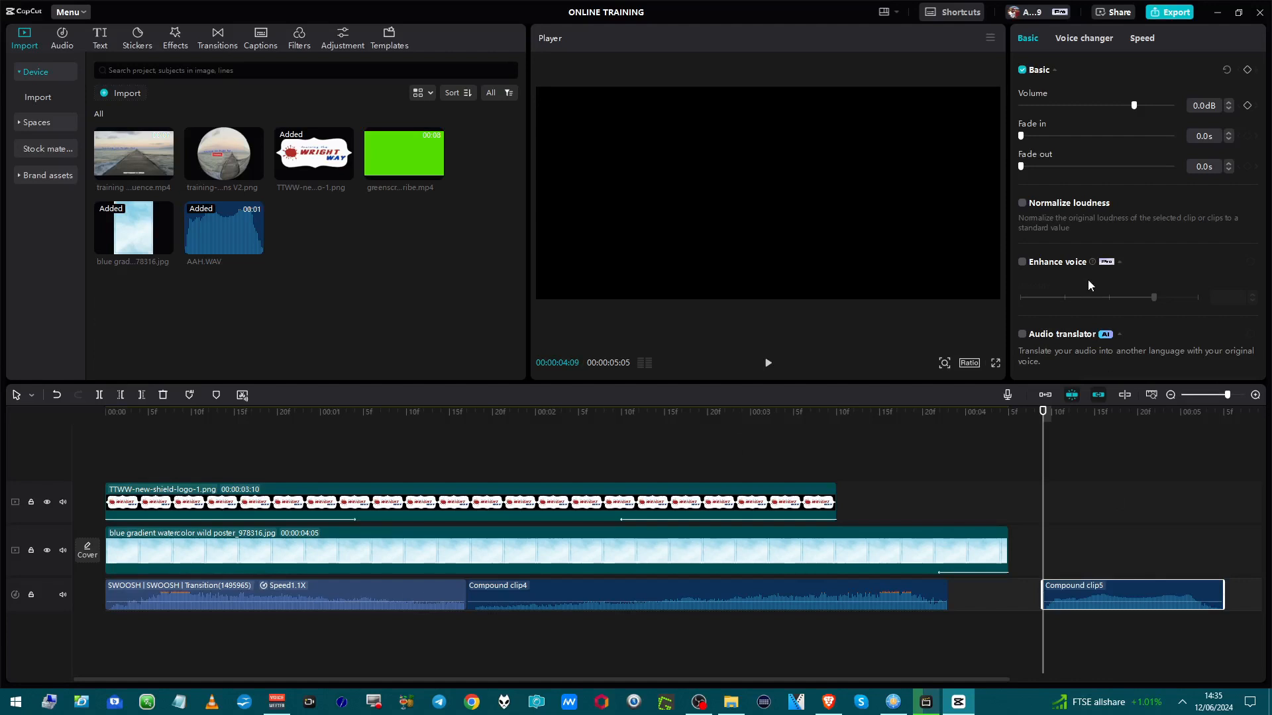
Try enabling the Channels option for the new compound clip, view its fill choices, then switch it off.
scroll(1087, 284, "down", 5)
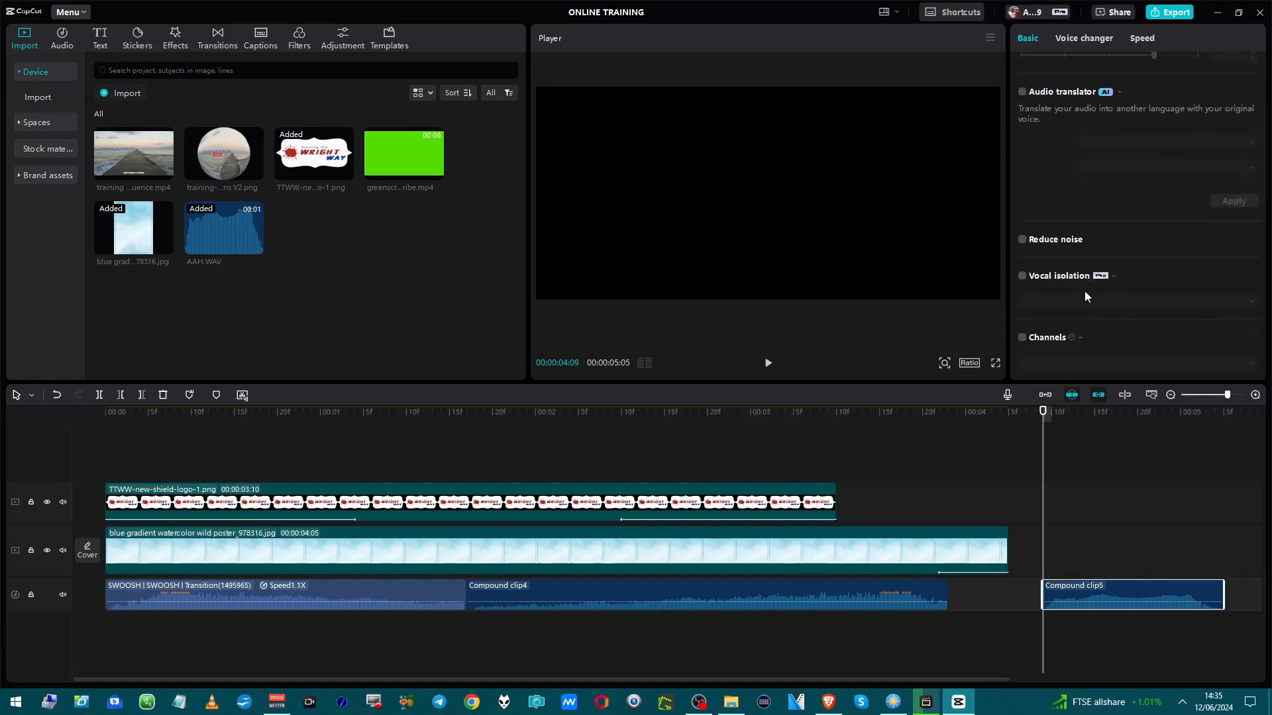
scroll(1067, 328, "up", 5)
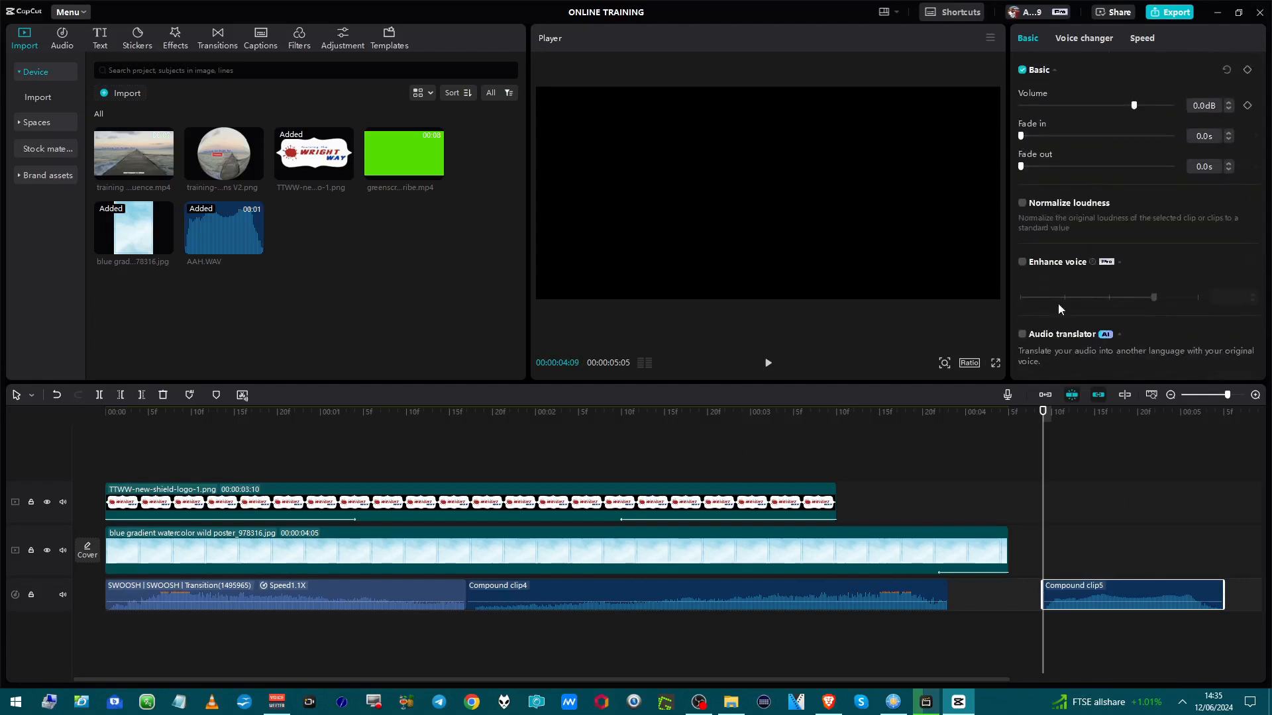
scroll(1042, 147, "down", 5)
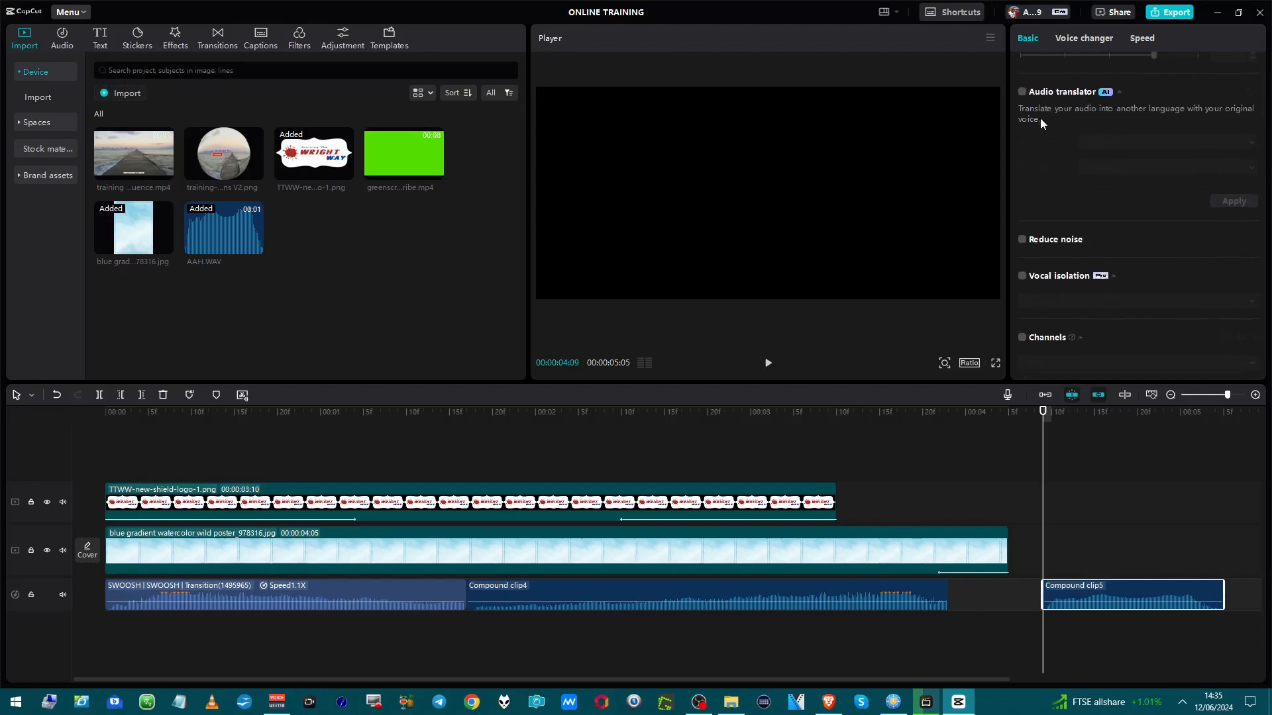
left_click(1023, 339)
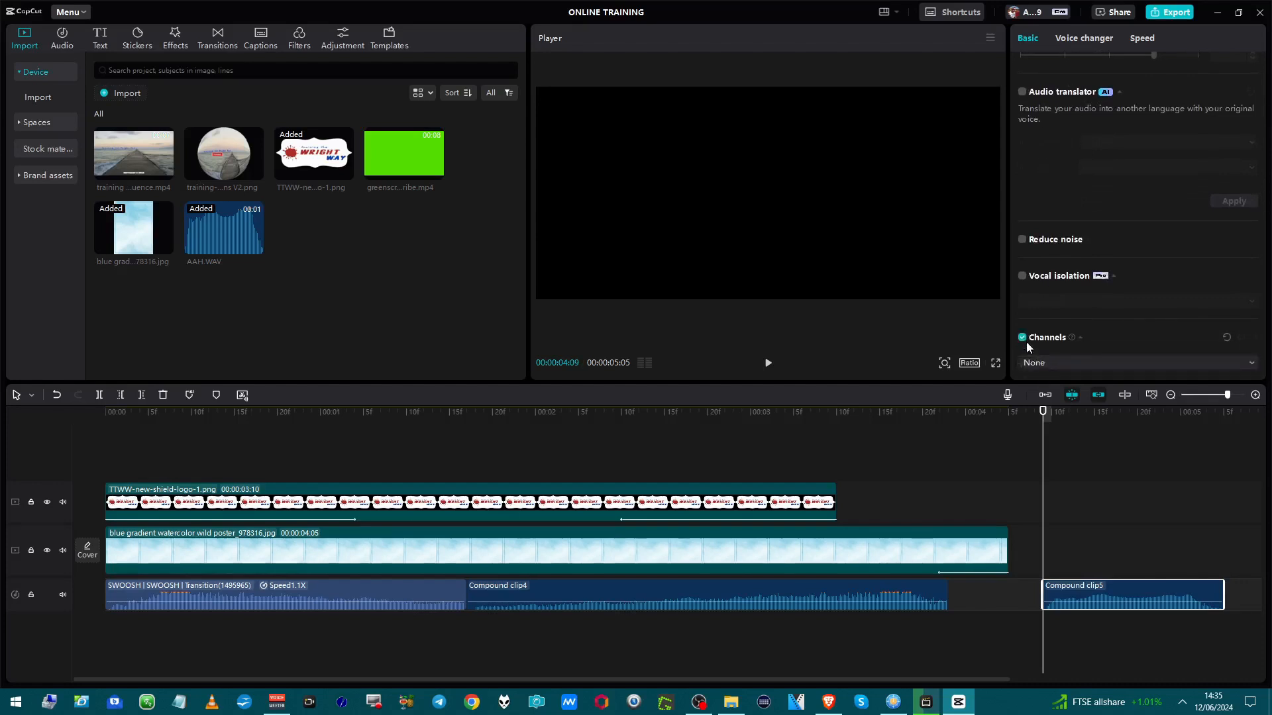
left_click(1046, 364)
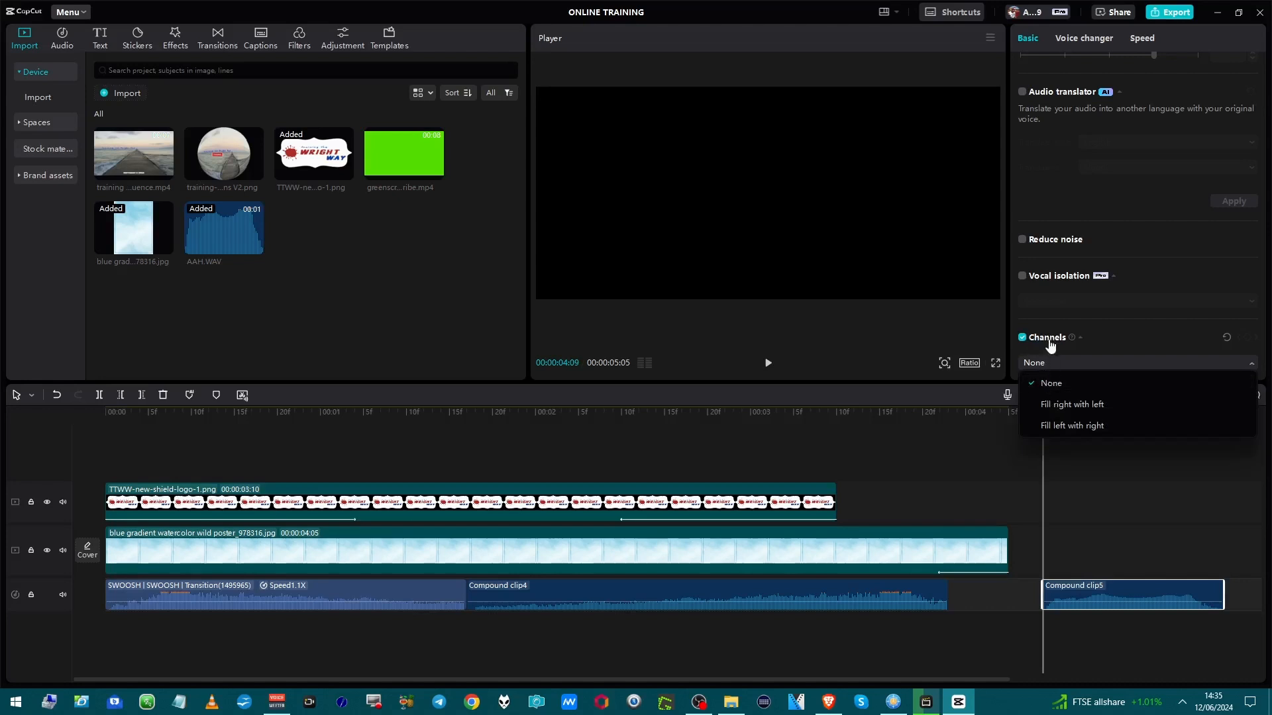
left_click(1021, 339)
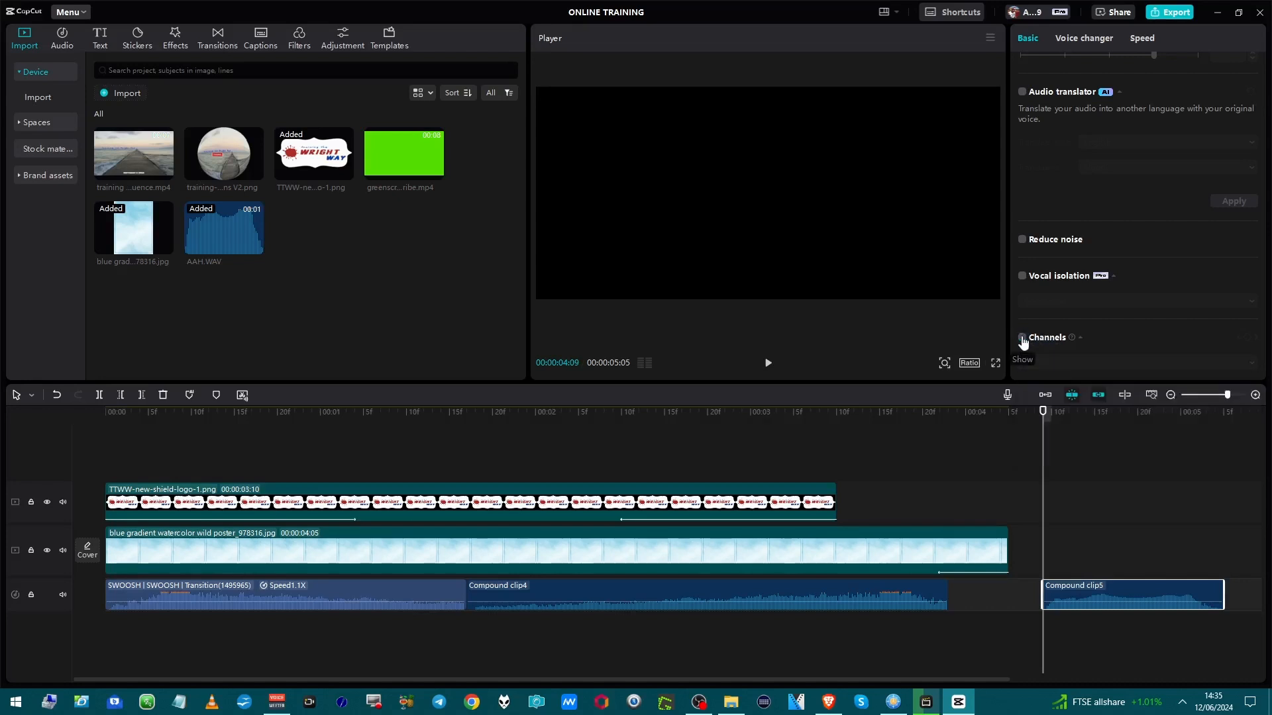
scroll(1040, 306, "up", 5)
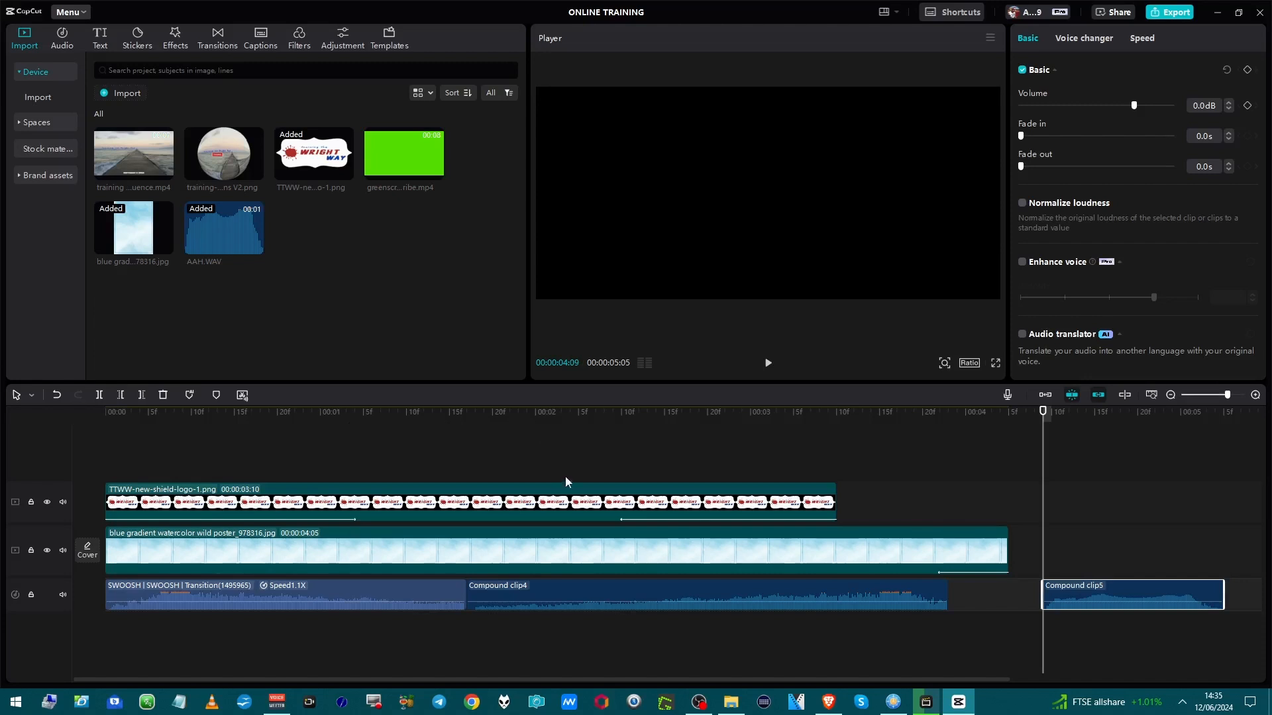
Play back the timeline to review the sound effects.
right_click(1102, 602)
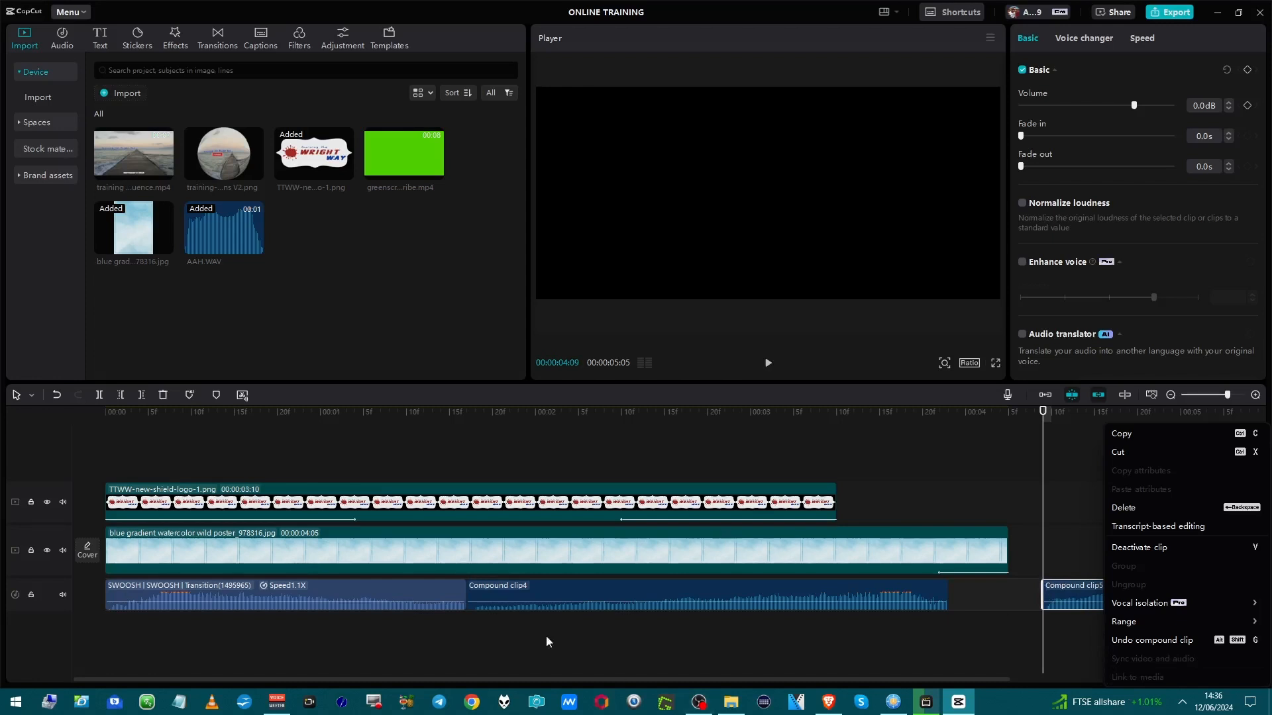
left_click(470, 460)
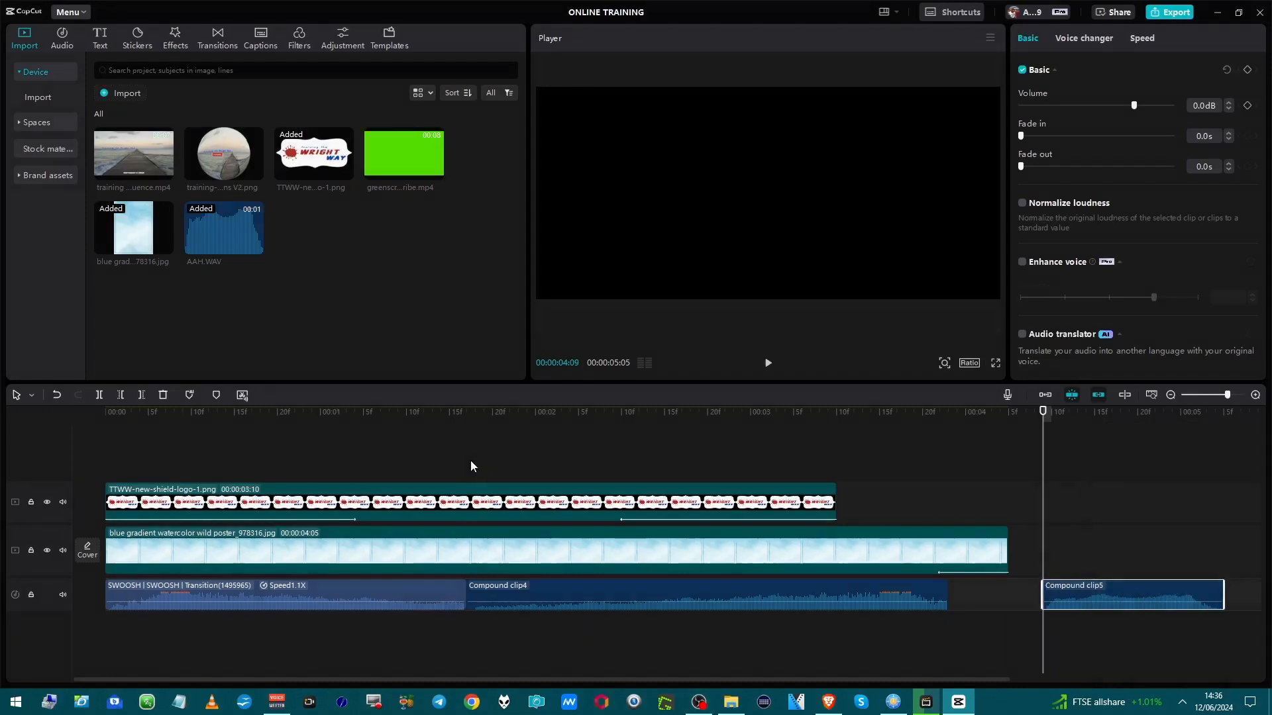
left_click(471, 460)
key("space")
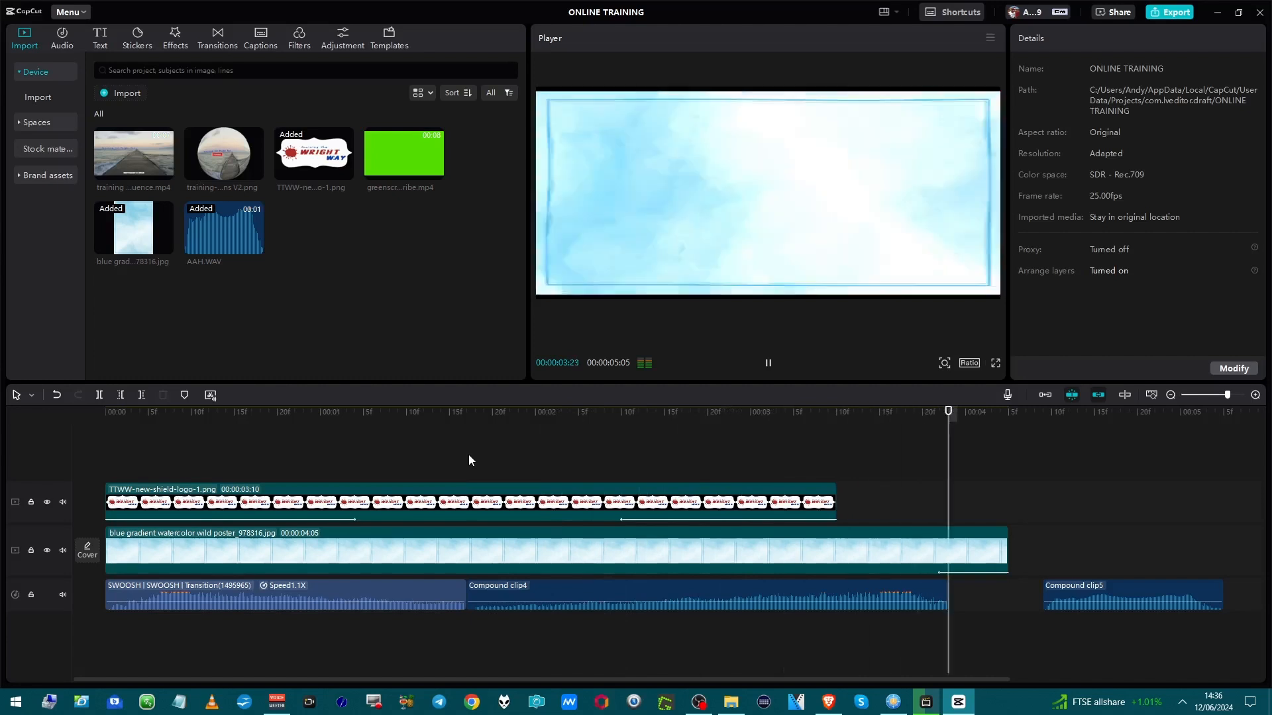
key("space")
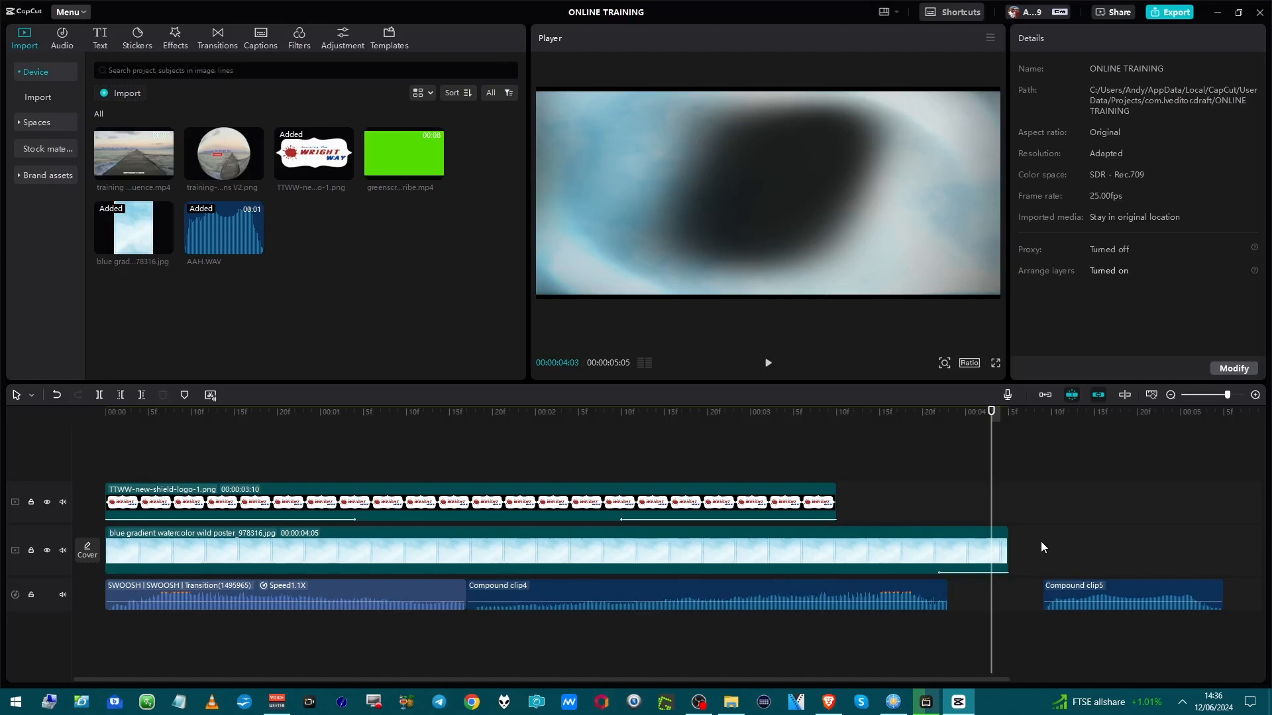
Undo the compound clip made from the AAH sound at the end of the audio track.
right_click(1070, 594)
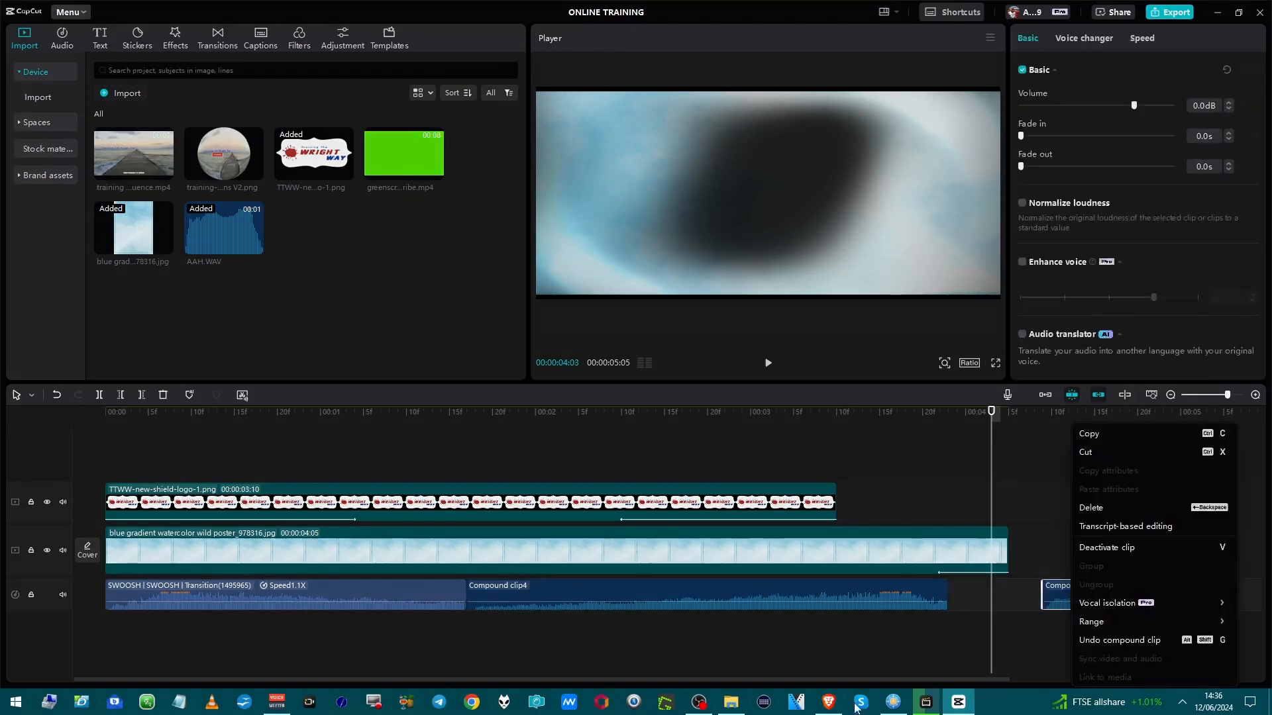
left_click(1083, 642)
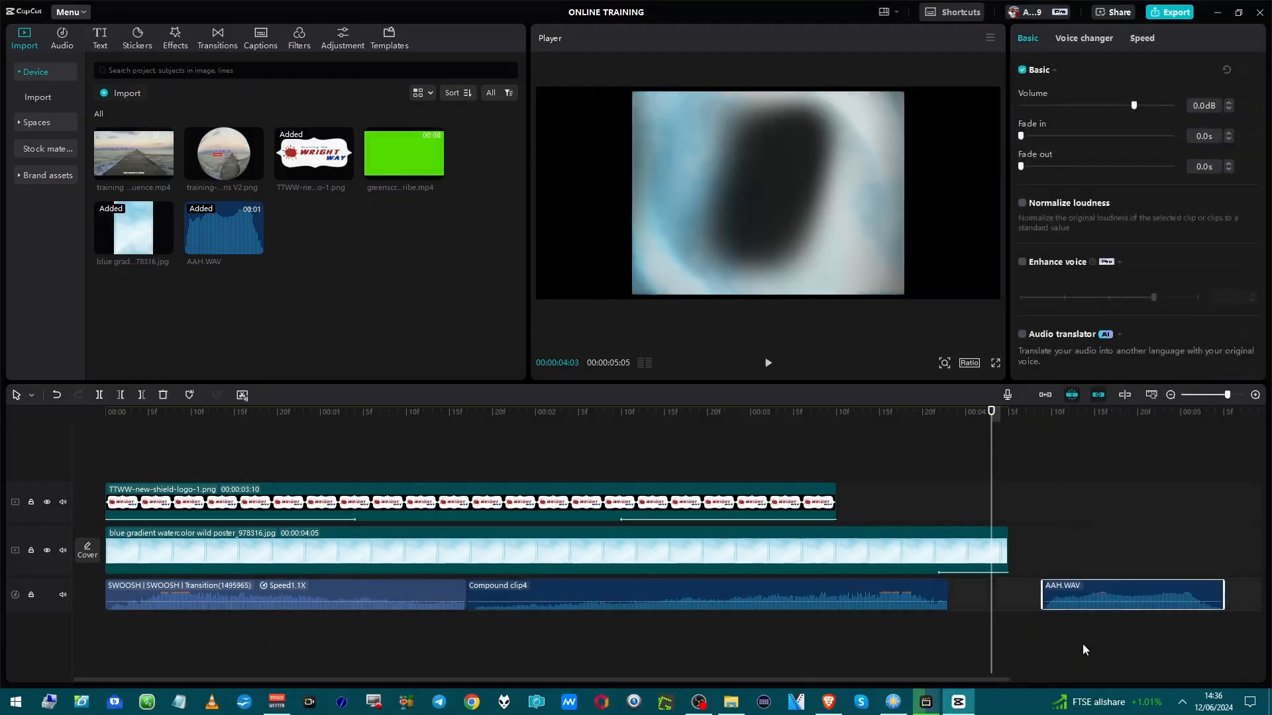
left_click(1043, 554)
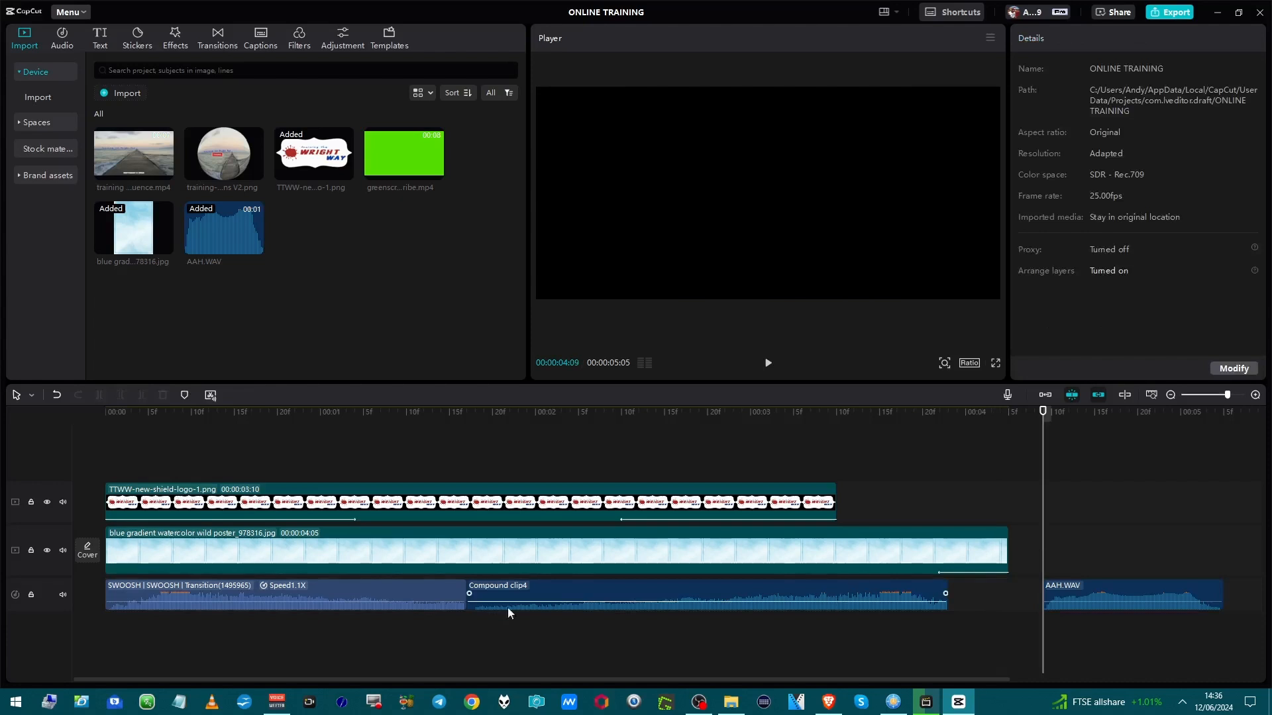
Add the black stock video clip to the video track, starting in line with the AAH clip.
mouse_move(102, 169)
left_click(101, 40)
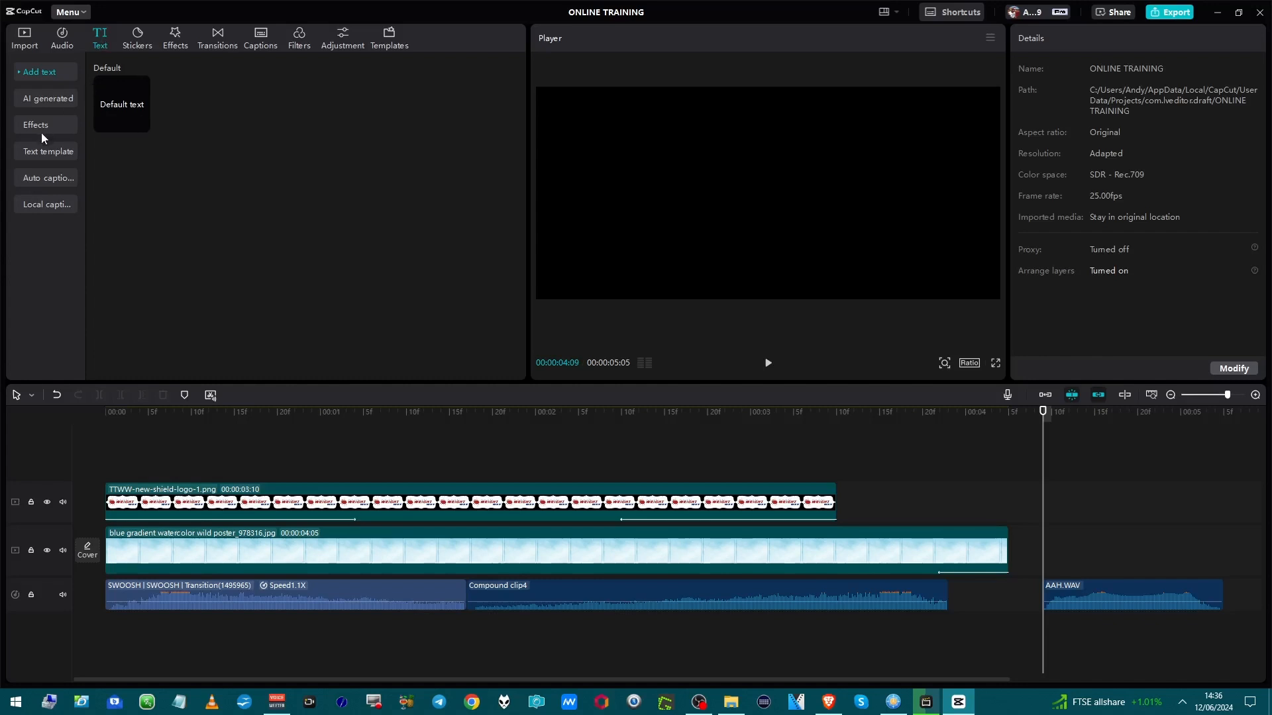
left_click(26, 41)
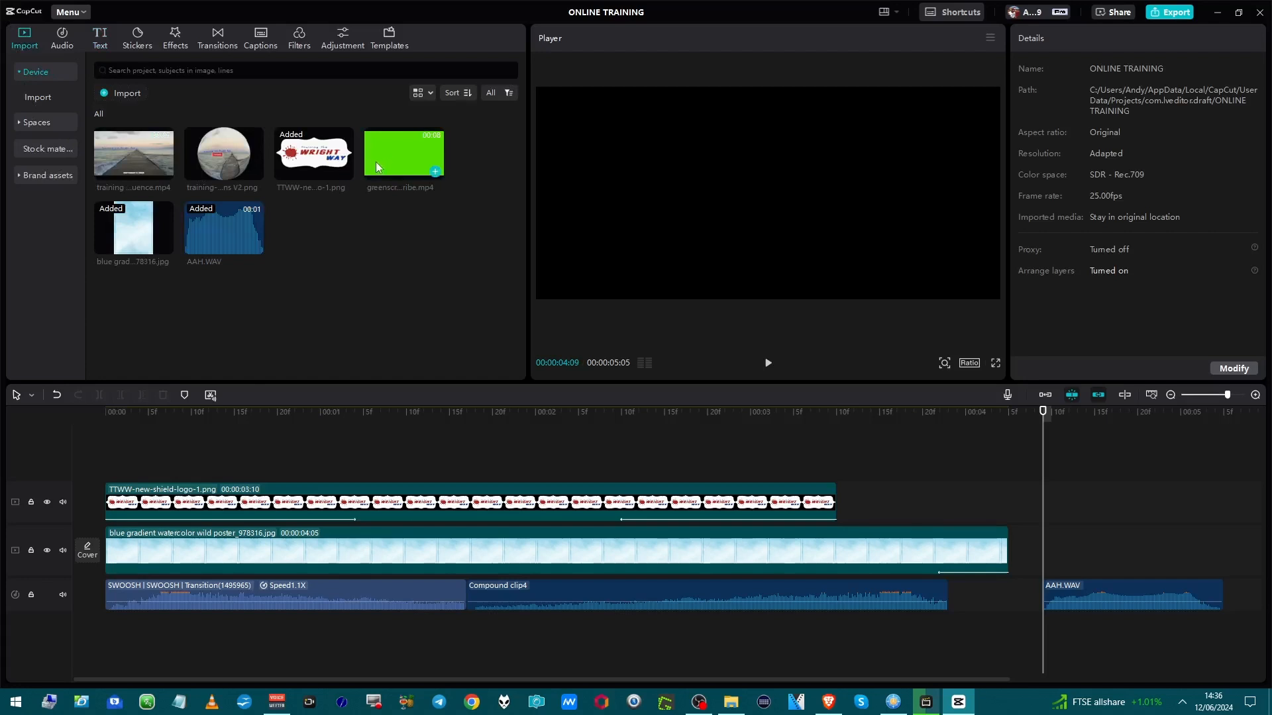
left_click(65, 152)
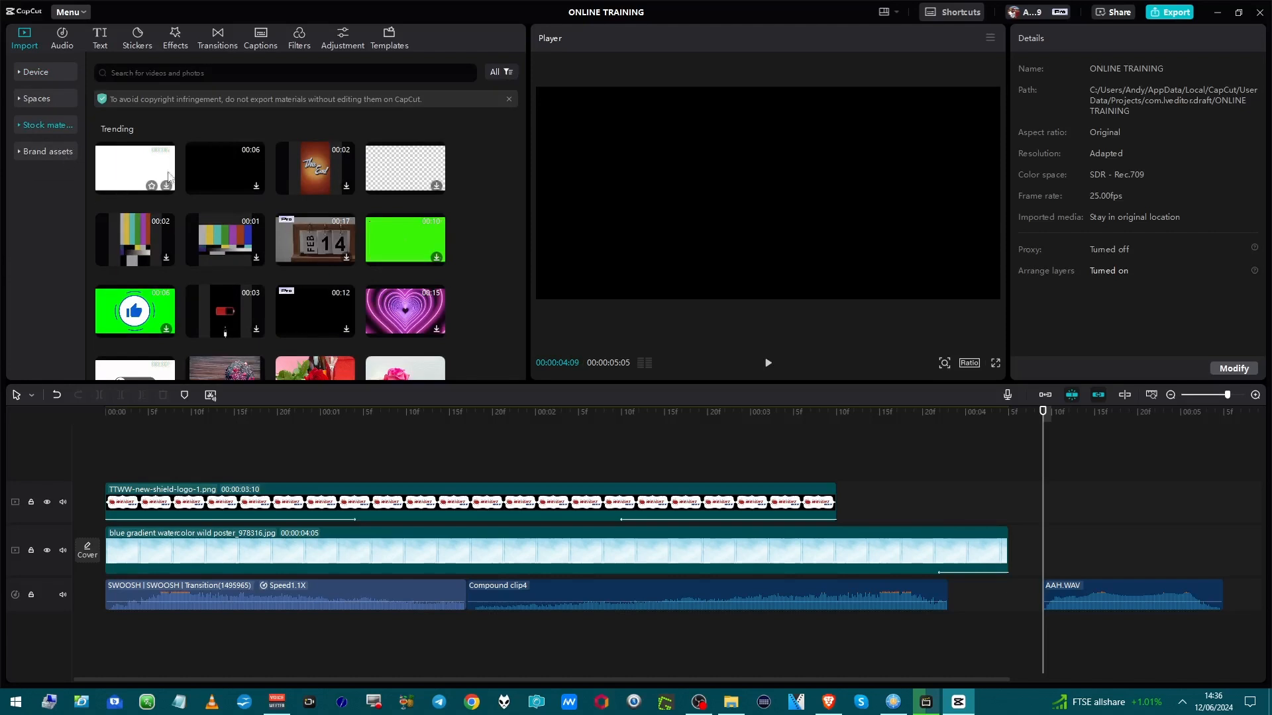
left_click(220, 154)
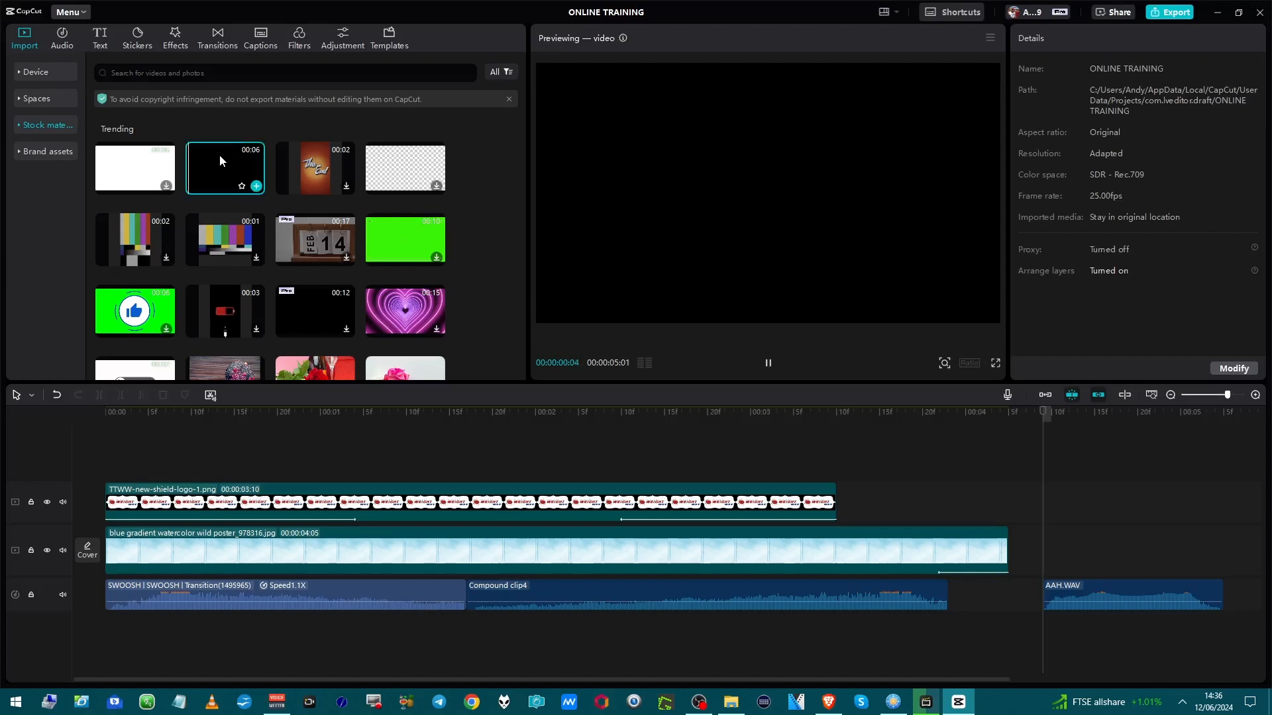
left_click_drag(220, 157, 1035, 549)
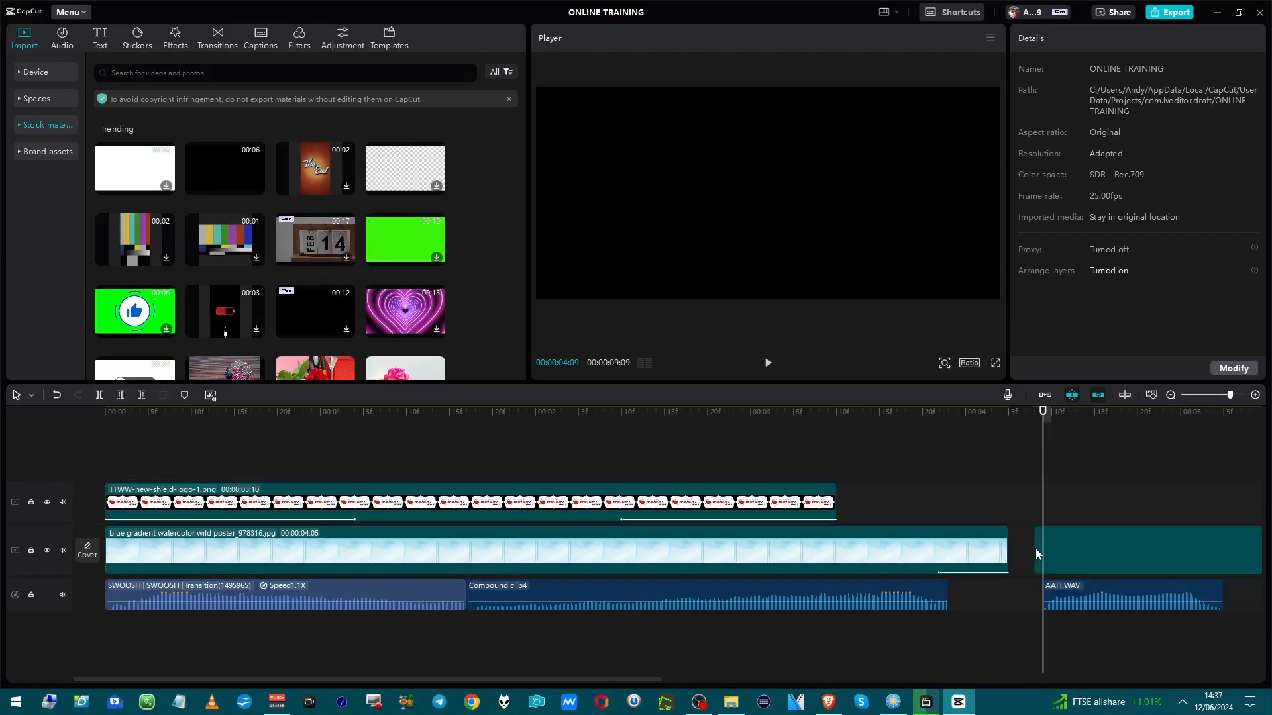
left_click_drag(1089, 553, 1049, 563)
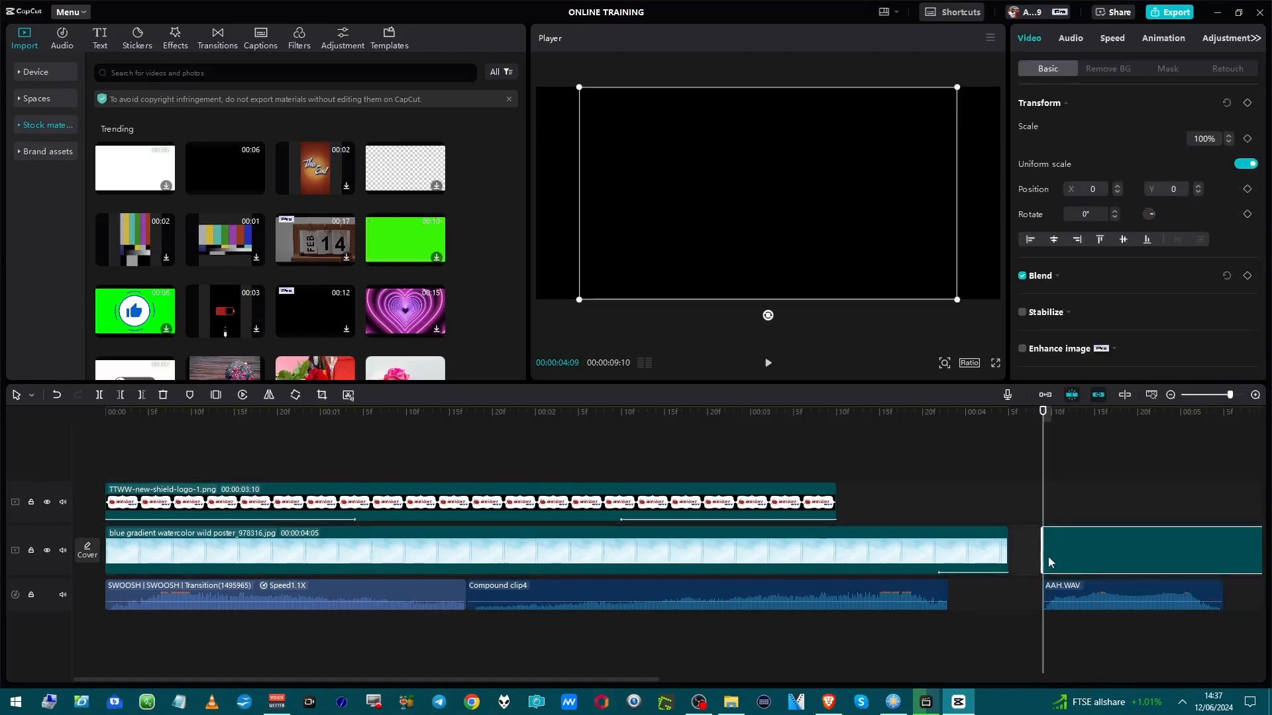
Split the black clip at the end of the AAH clip and delete the excess part.
key("space")
key("space")
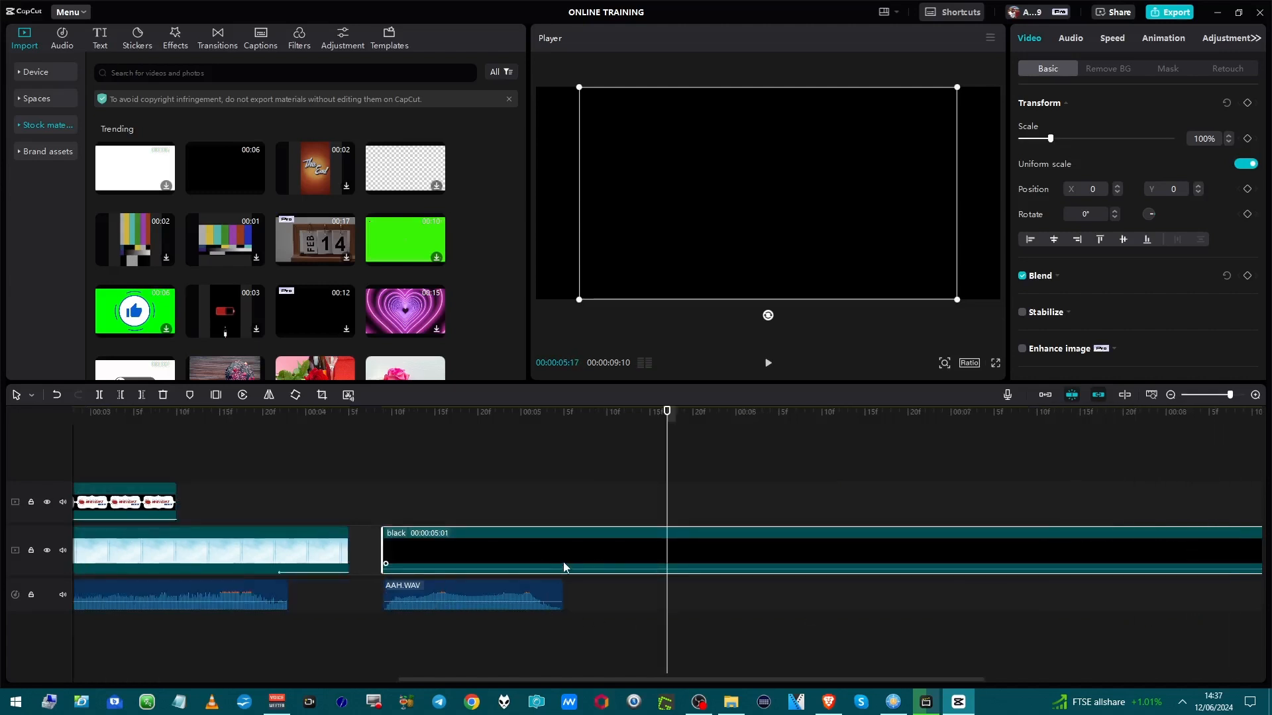
left_click(565, 507)
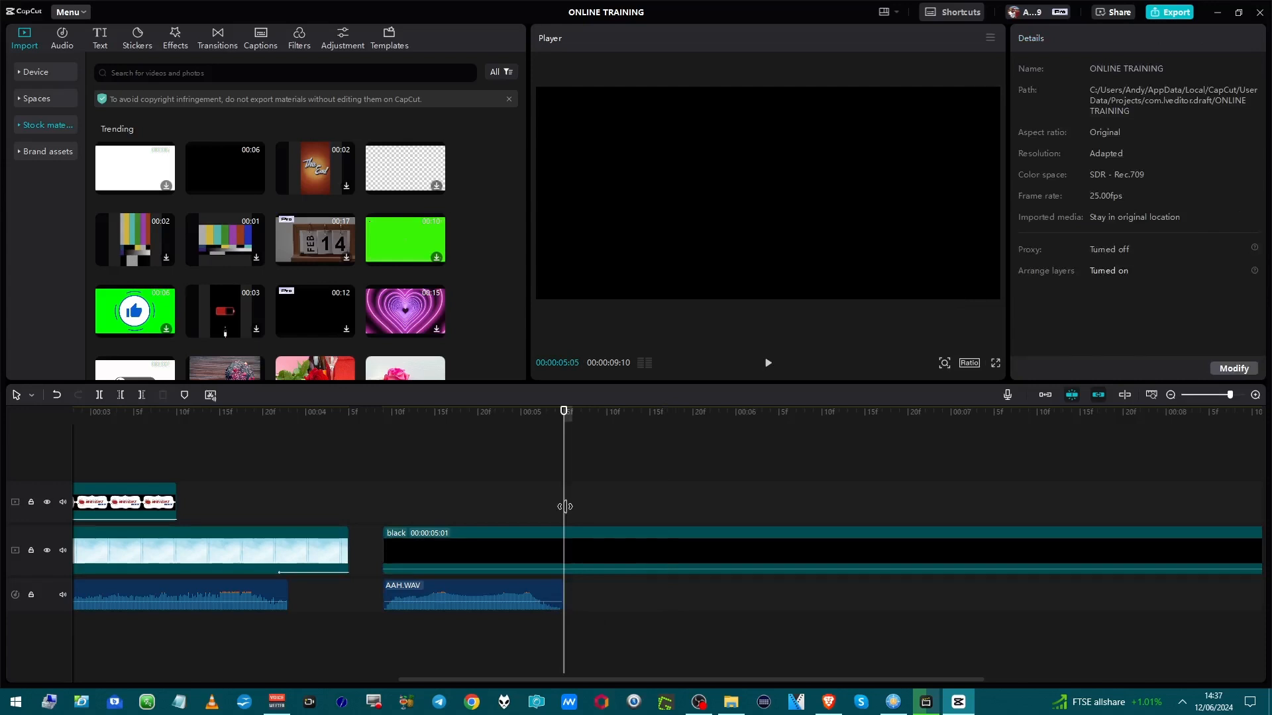
key("ctrl+b")
left_click(587, 558)
key("Delete")
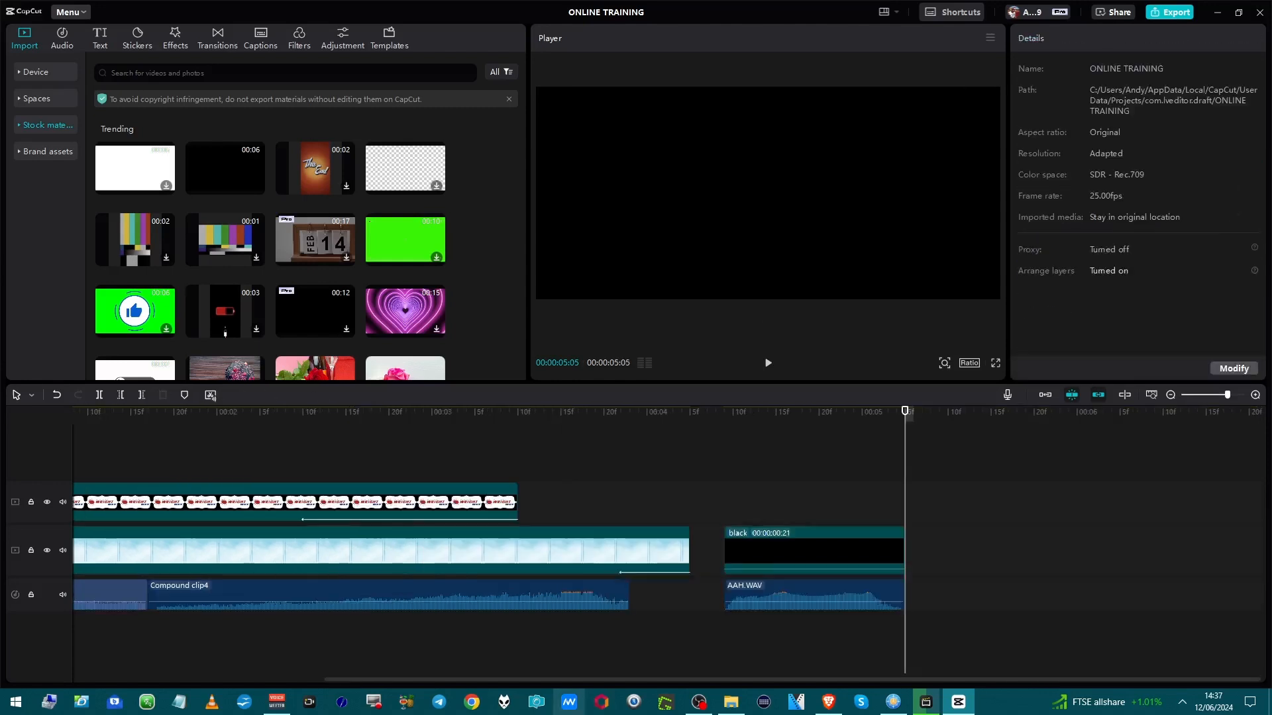
Combine the black clip and the AAH clip into a compound clip.
left_click(824, 558)
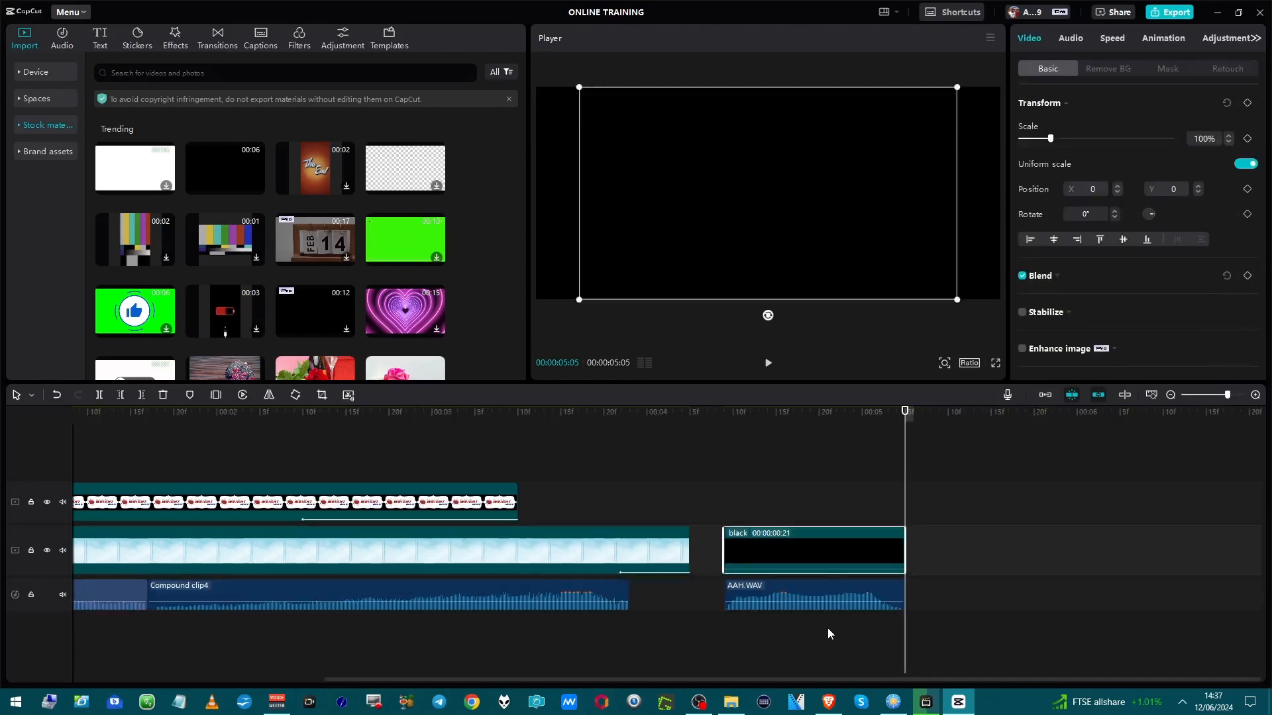
left_click(830, 594)
right_click(833, 590)
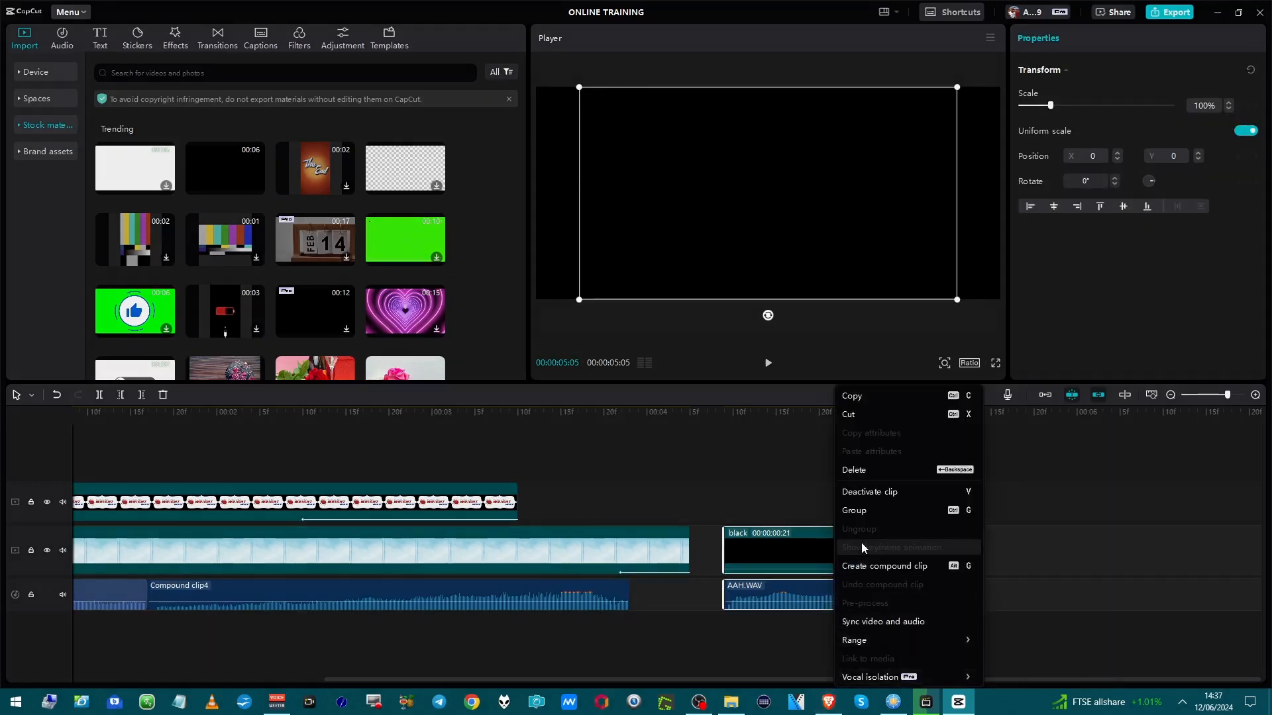
left_click(862, 567)
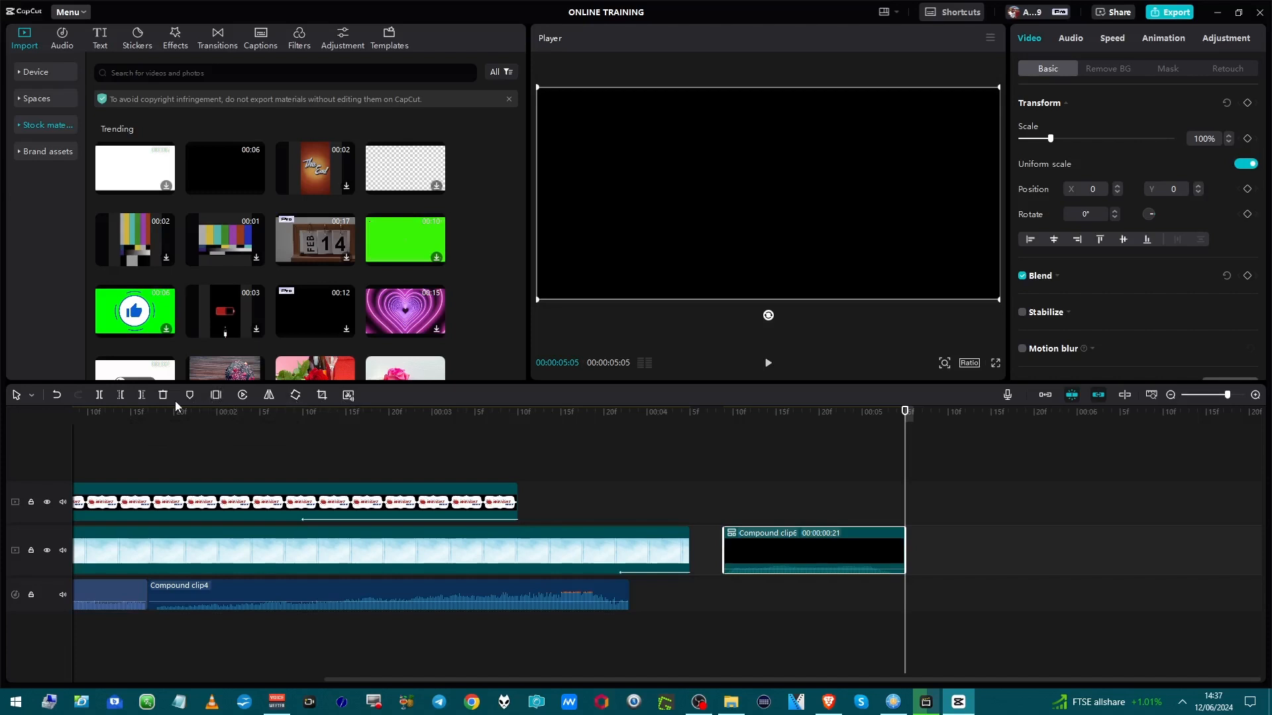
Reverse the new compound clip and play back the result.
left_click(240, 395)
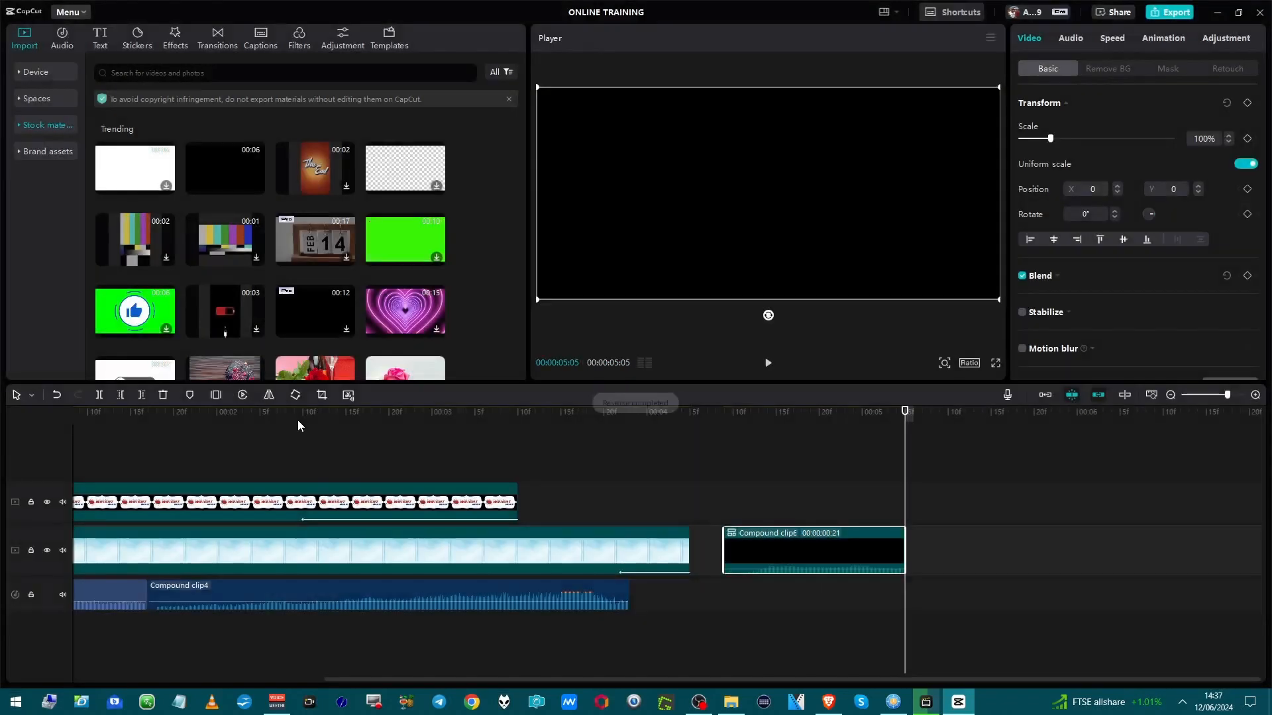
left_click(722, 489)
key("space")
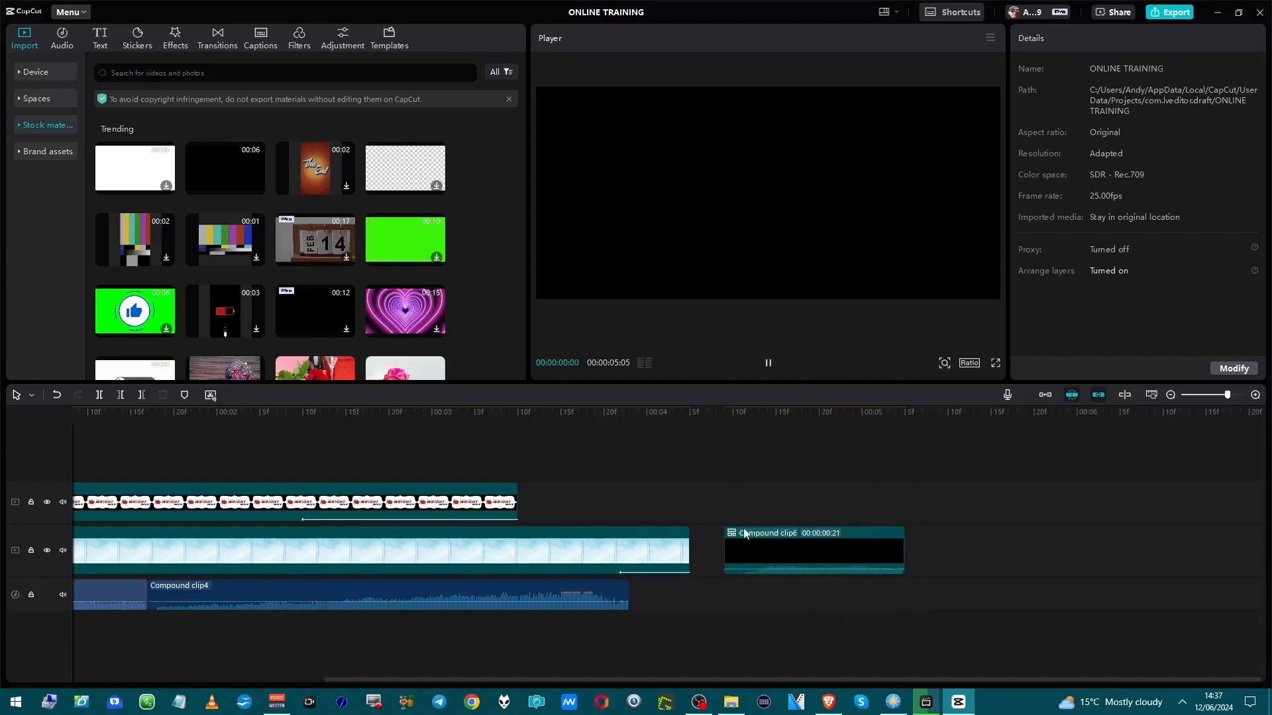
key("space")
key("space")
left_click(728, 521)
key("space")
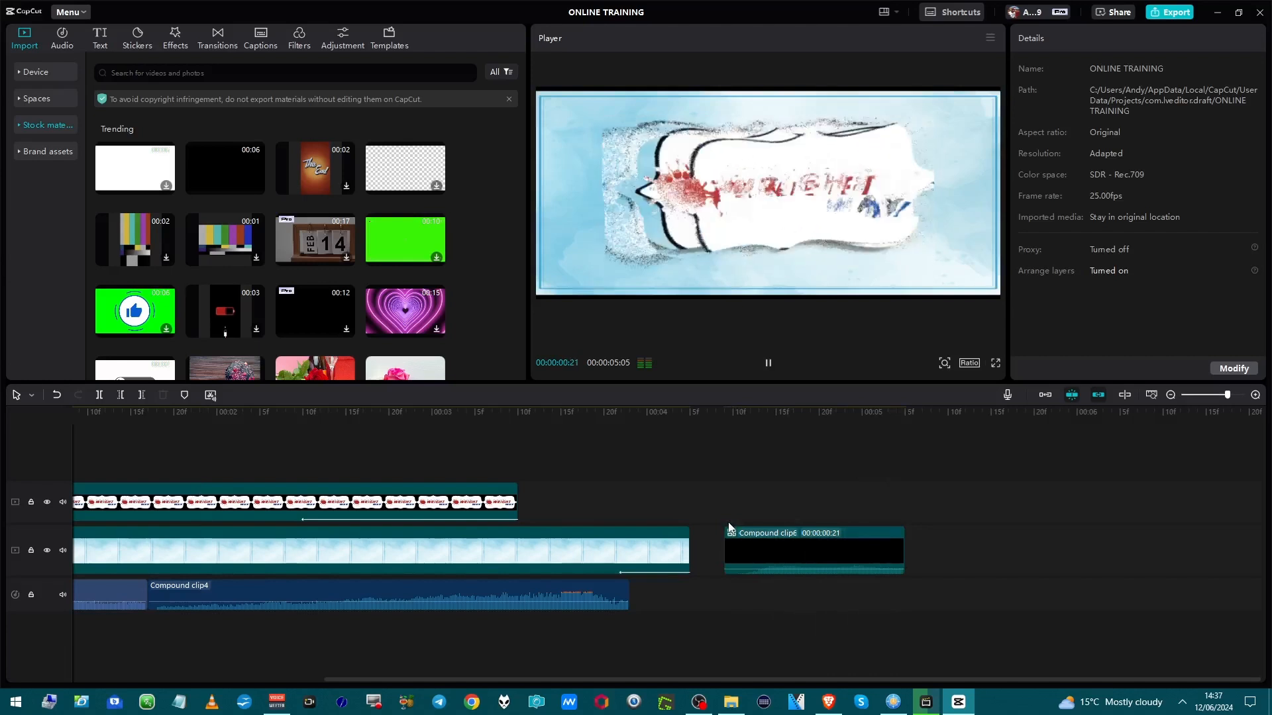
key("space")
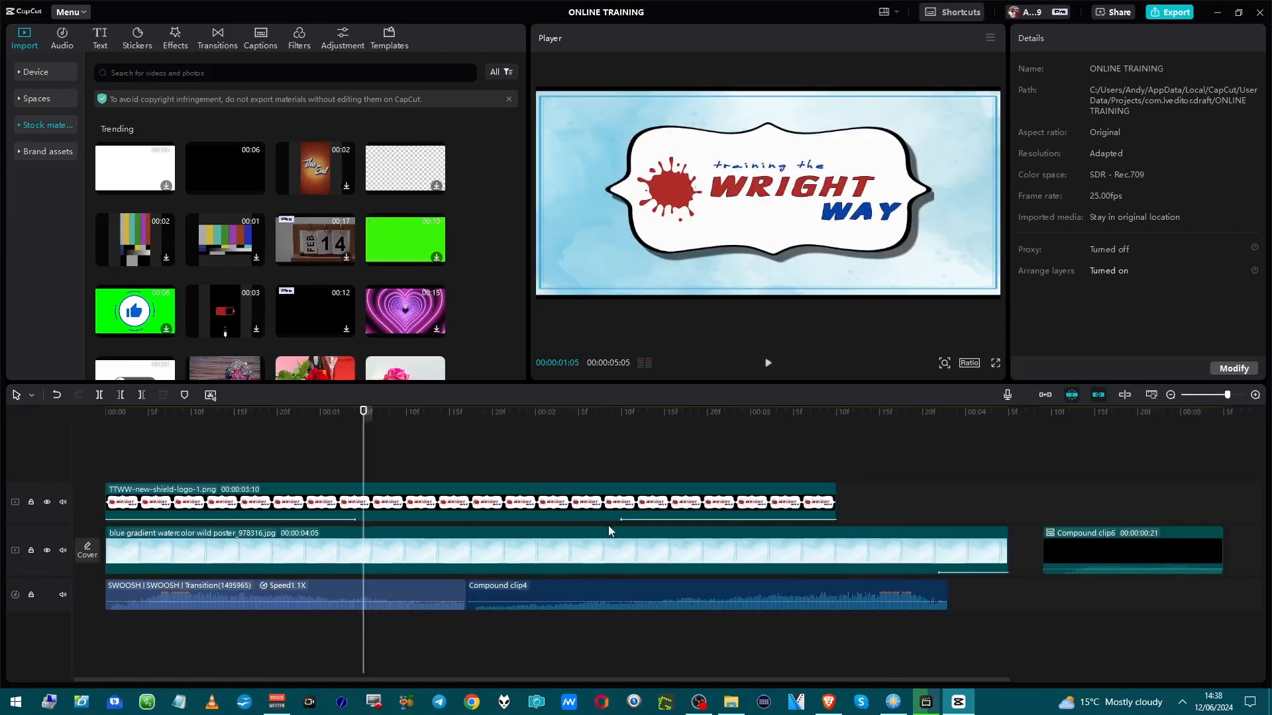
Extract the audio from the reversed compound clip onto the audio track.
left_click(1065, 547)
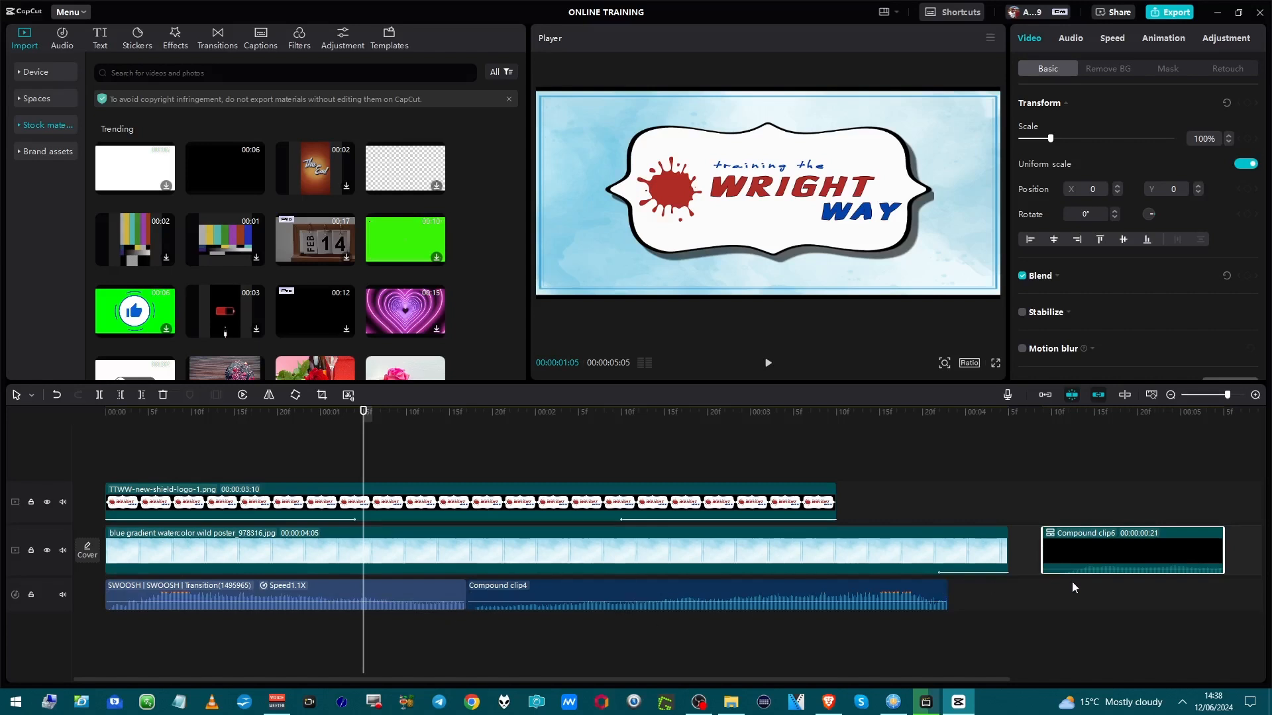
right_click(1070, 546)
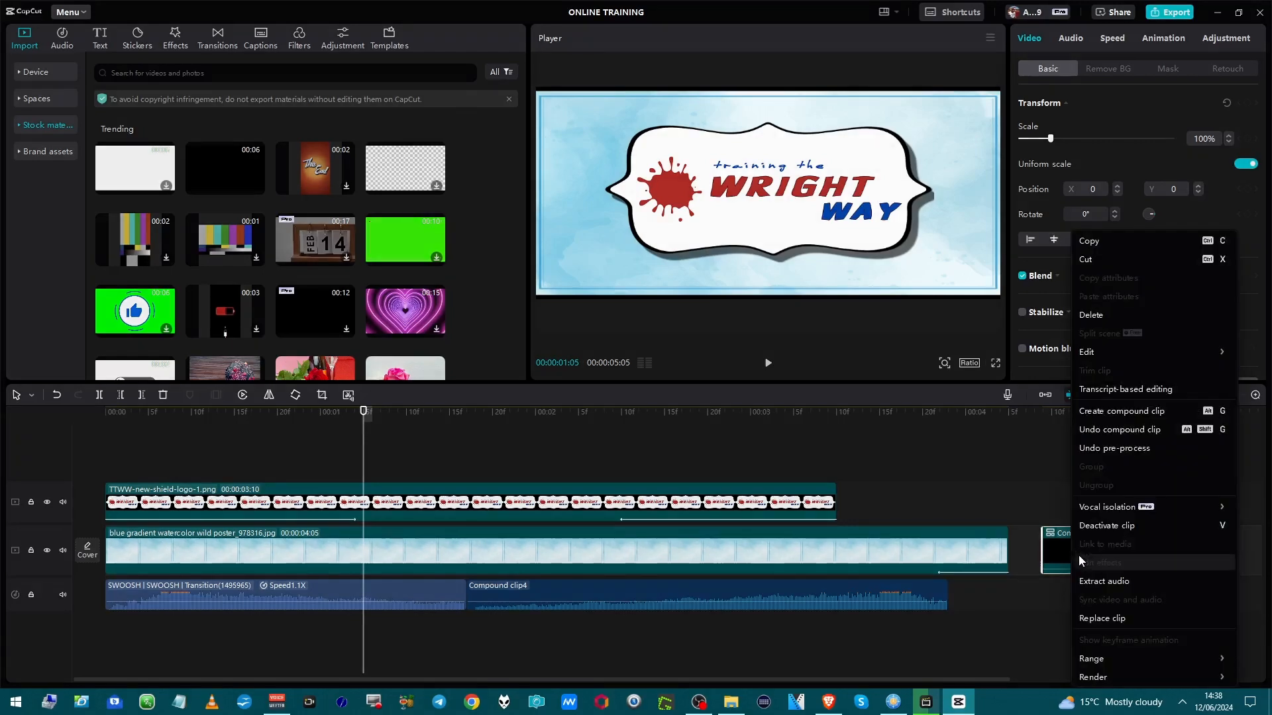
left_click(1084, 583)
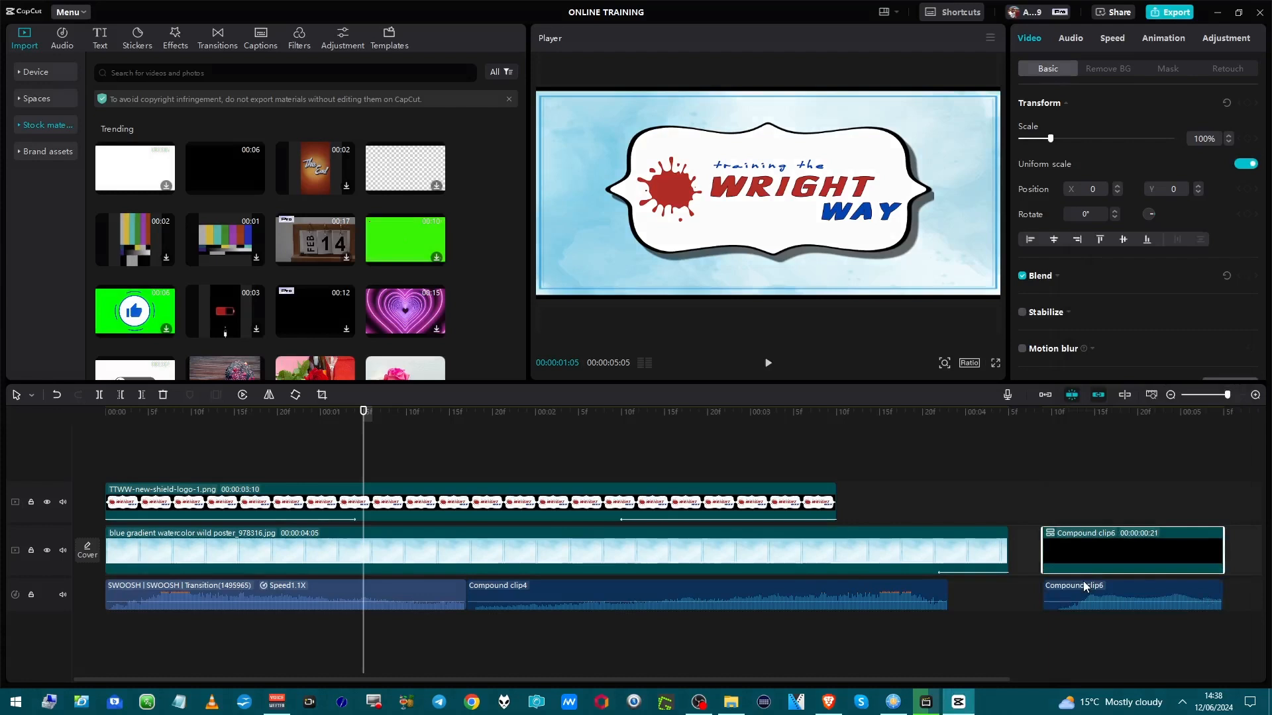
Delete the reversed compound video clip from the video track.
left_click(1063, 485)
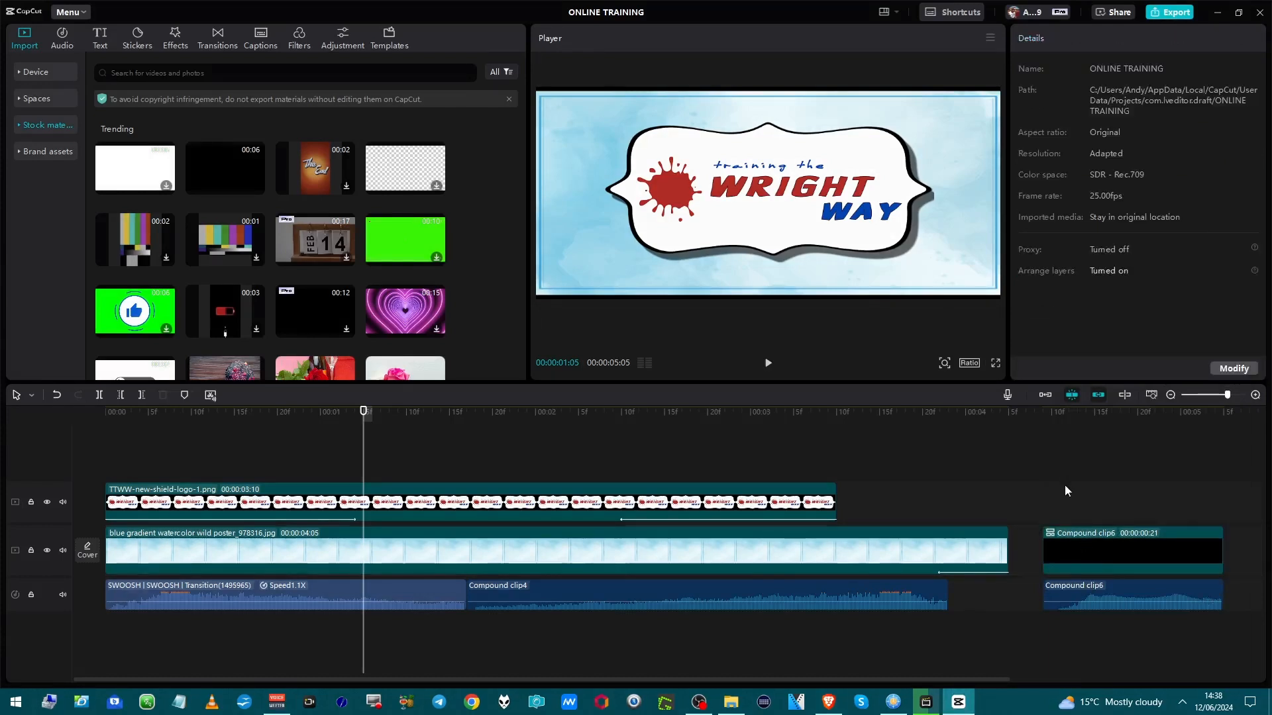
left_click(1062, 563)
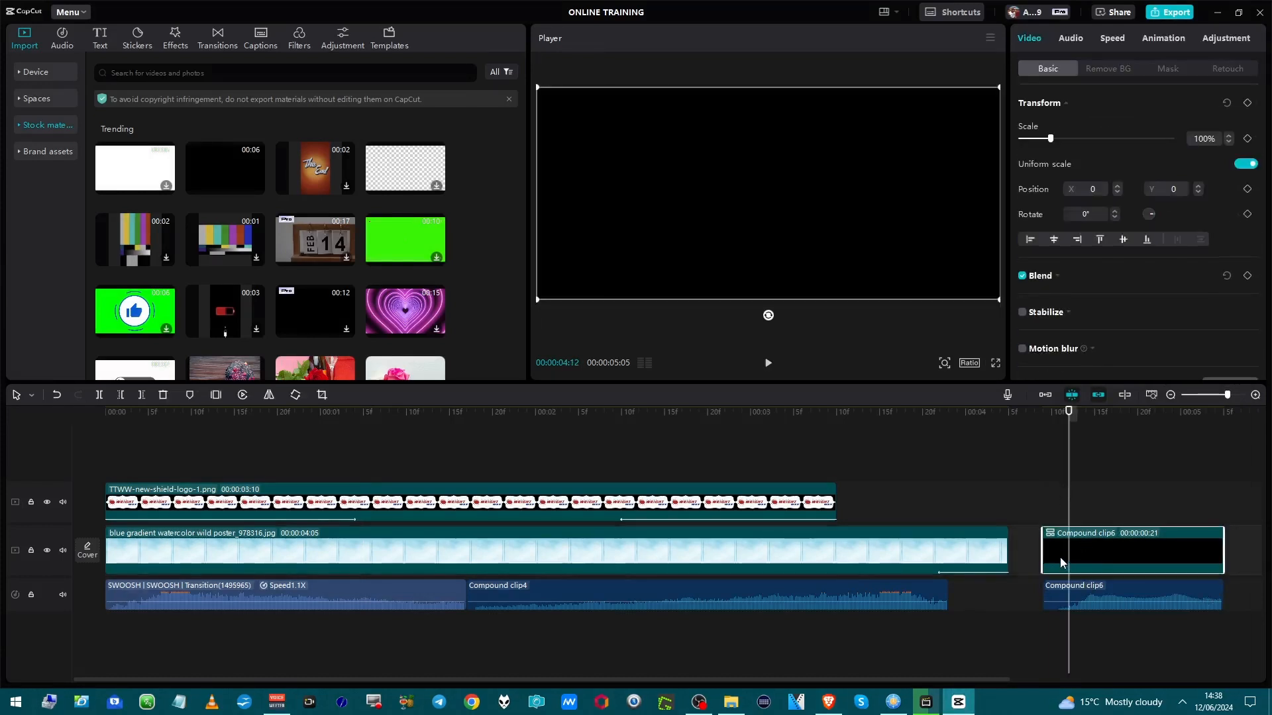
key("Delete")
Play back the timeline to hear the reversed AAH sound at the end.
left_click(1057, 594)
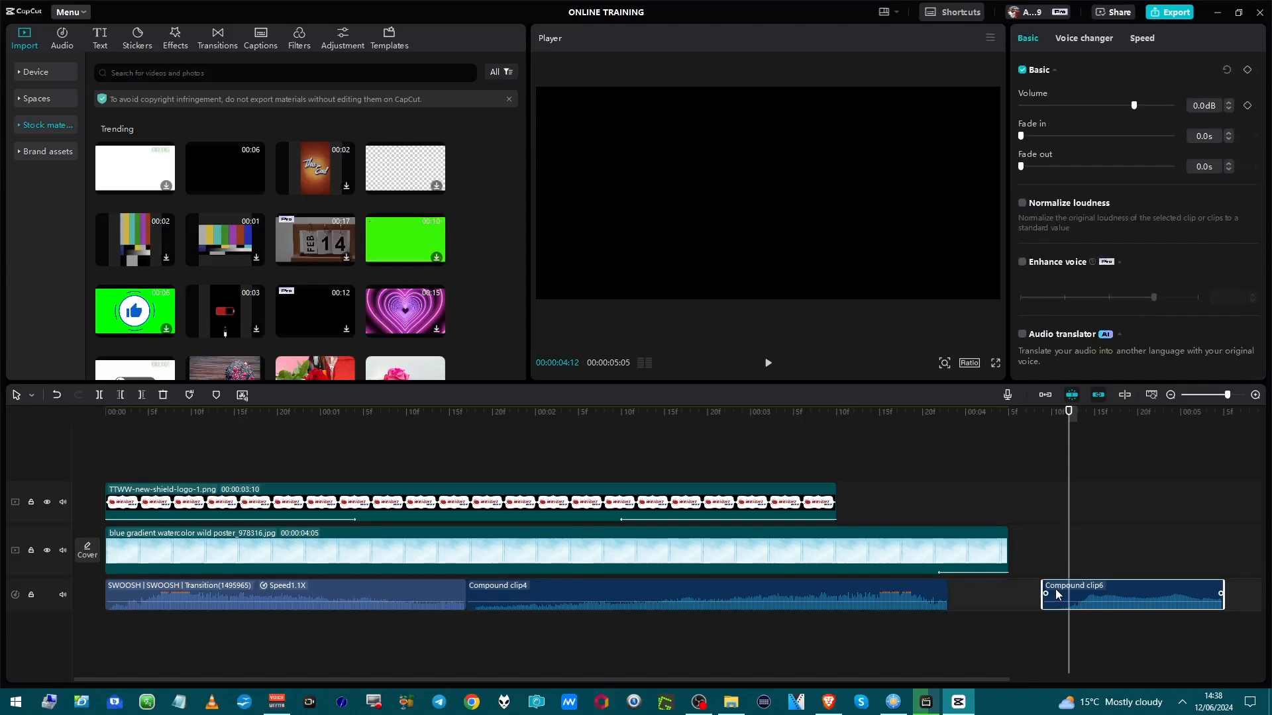
left_click(1040, 563)
key("space")
key("space")
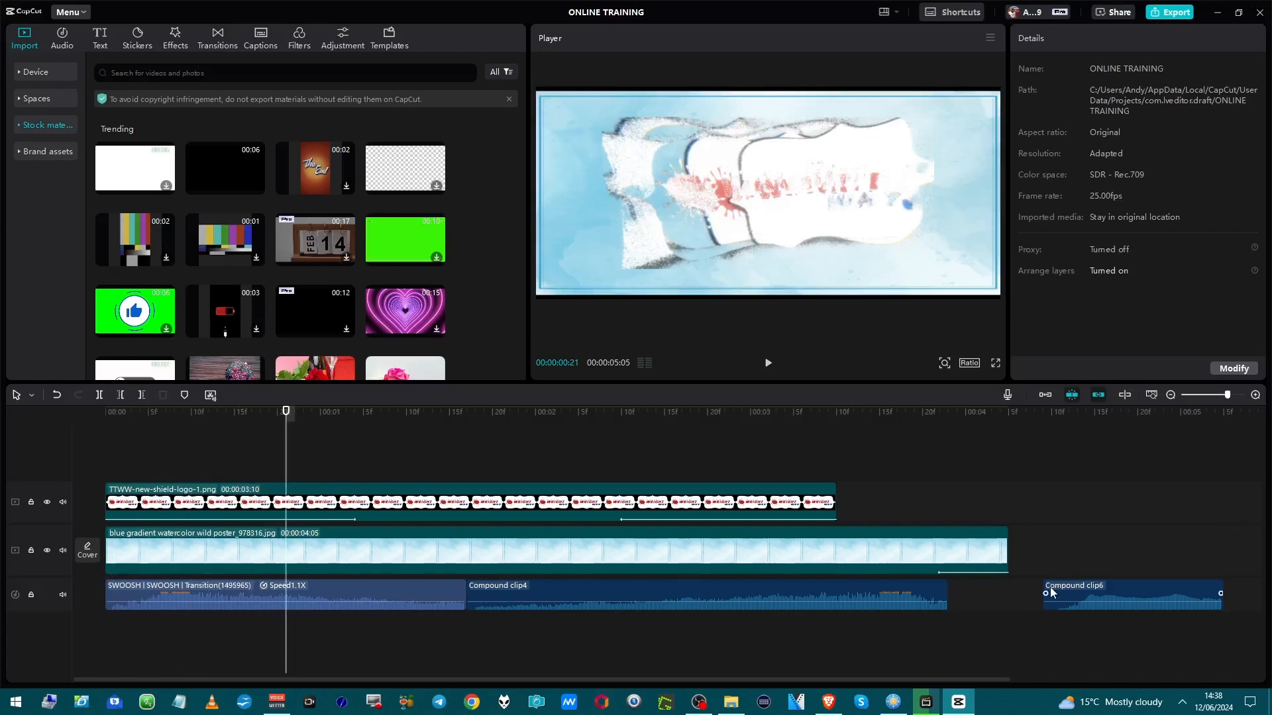
left_click(1041, 566)
key("space")
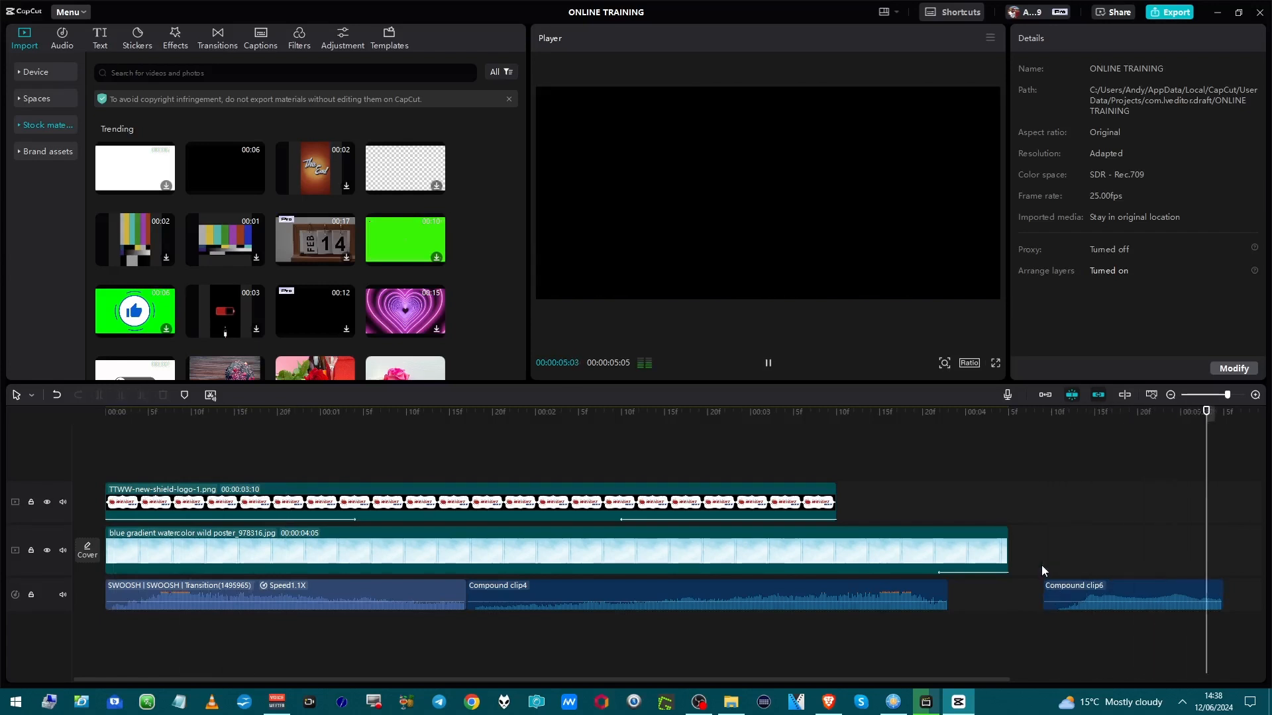
key("space")
key("space")
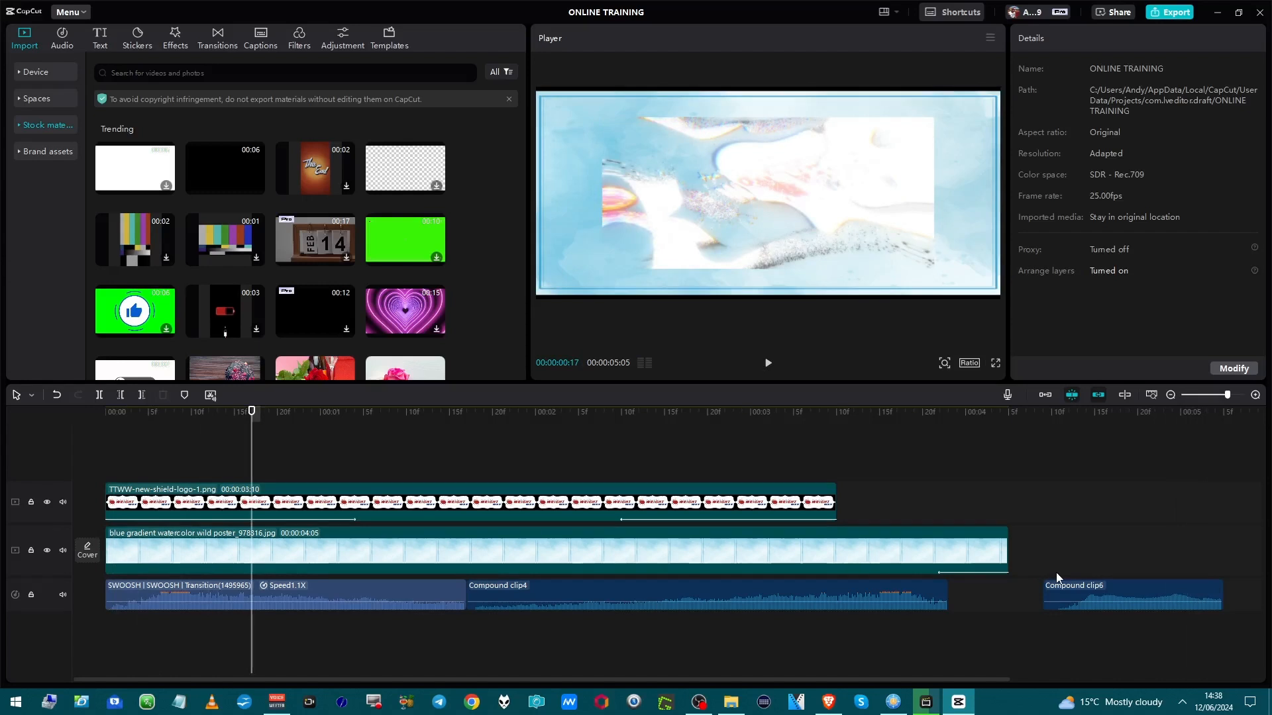
left_click(1056, 575)
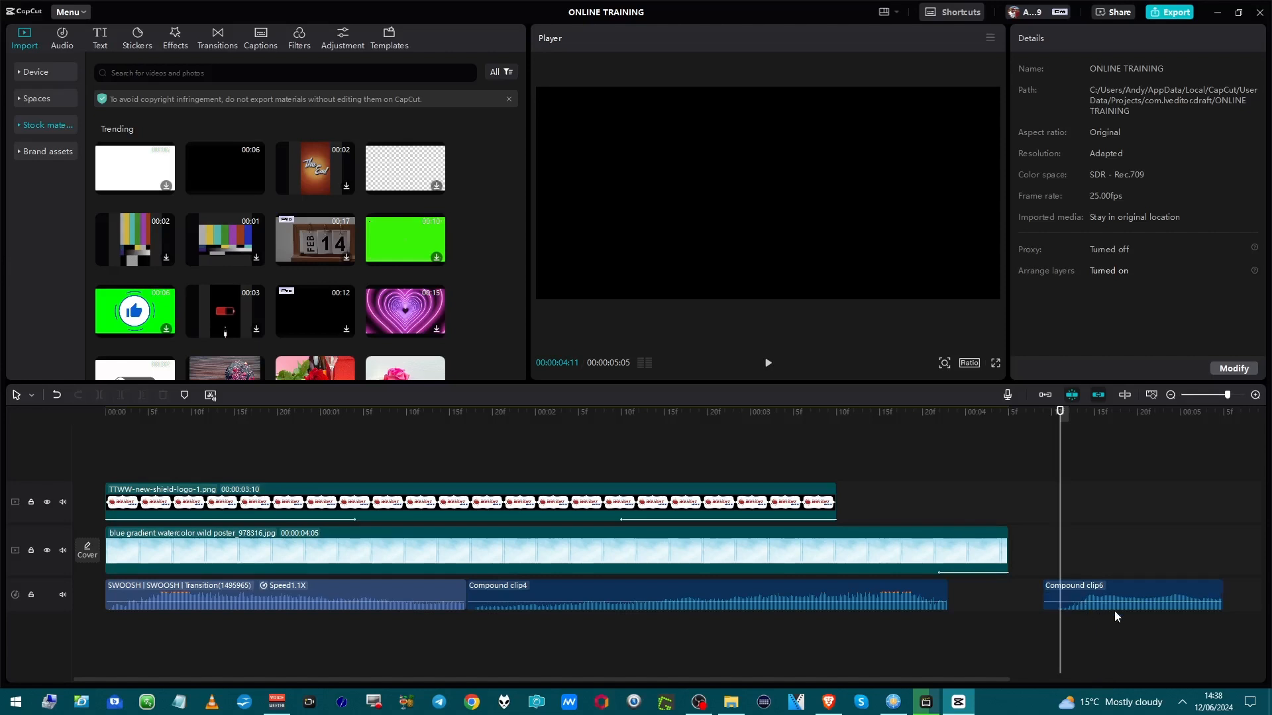
Shift the reversed AAH audio clip slightly earlier on the audio track.
left_click_drag(1101, 602, 1099, 601)
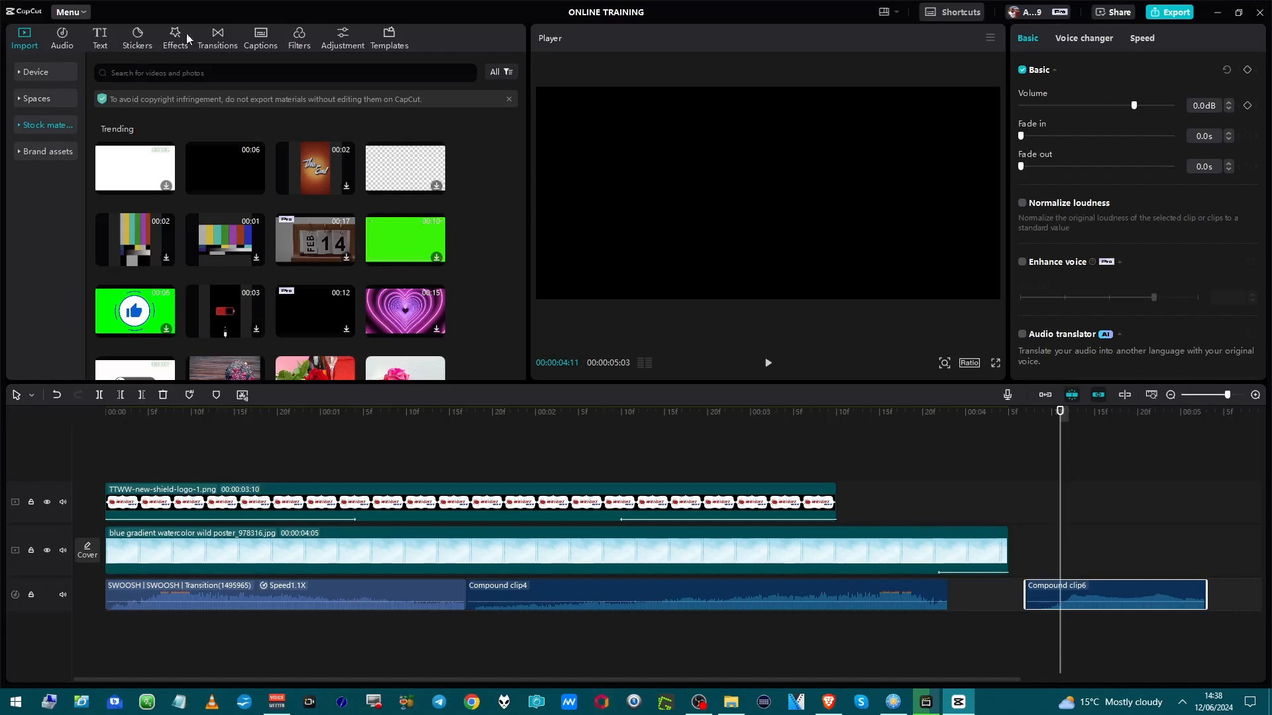
left_click(69, 13)
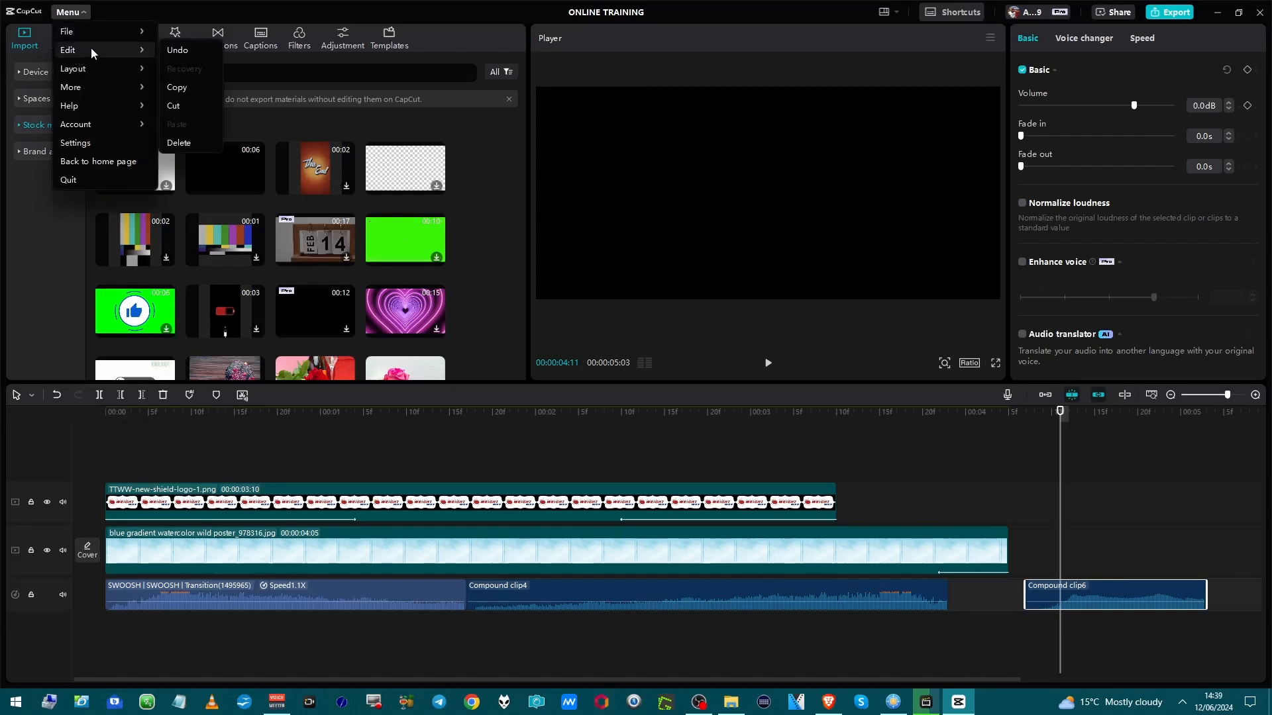
mouse_move(92, 31)
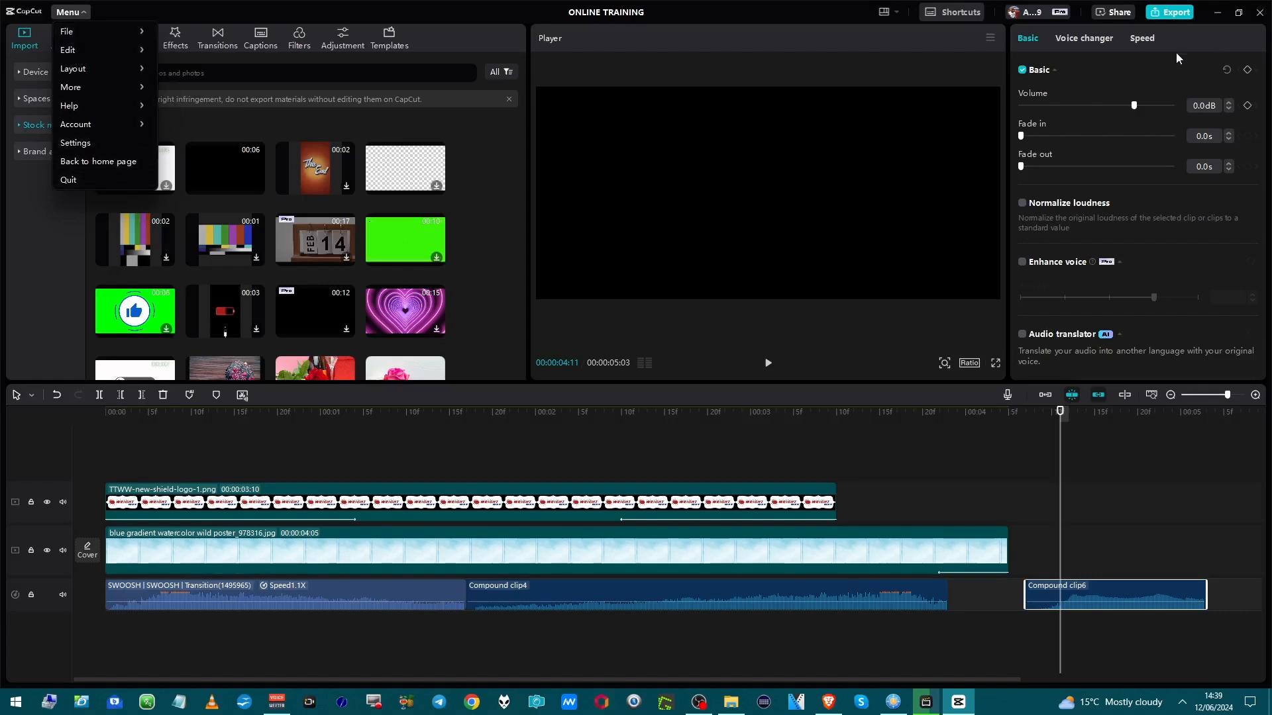
Select the blue gradient background clip and examine its Video, Adjustment and Animation settings.
left_click(1003, 549)
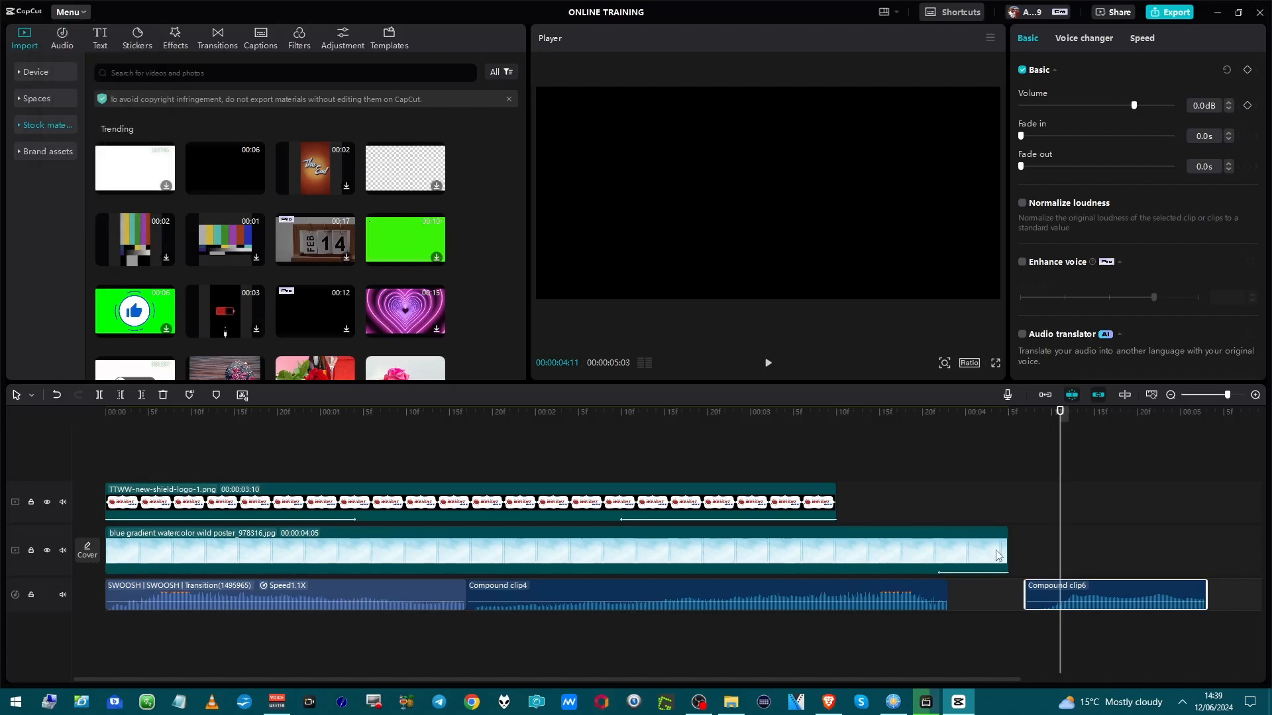
left_click(998, 555)
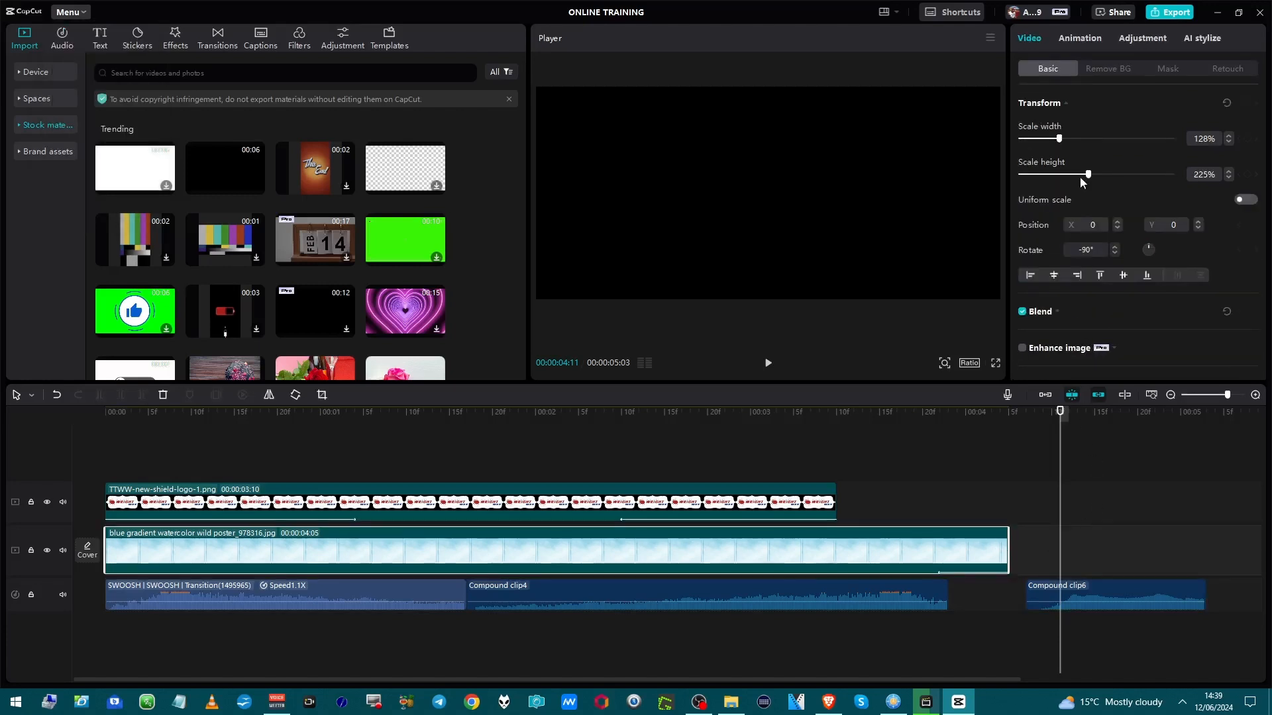
scroll(1079, 141, "down", 2)
scroll(1074, 151, "up", 2)
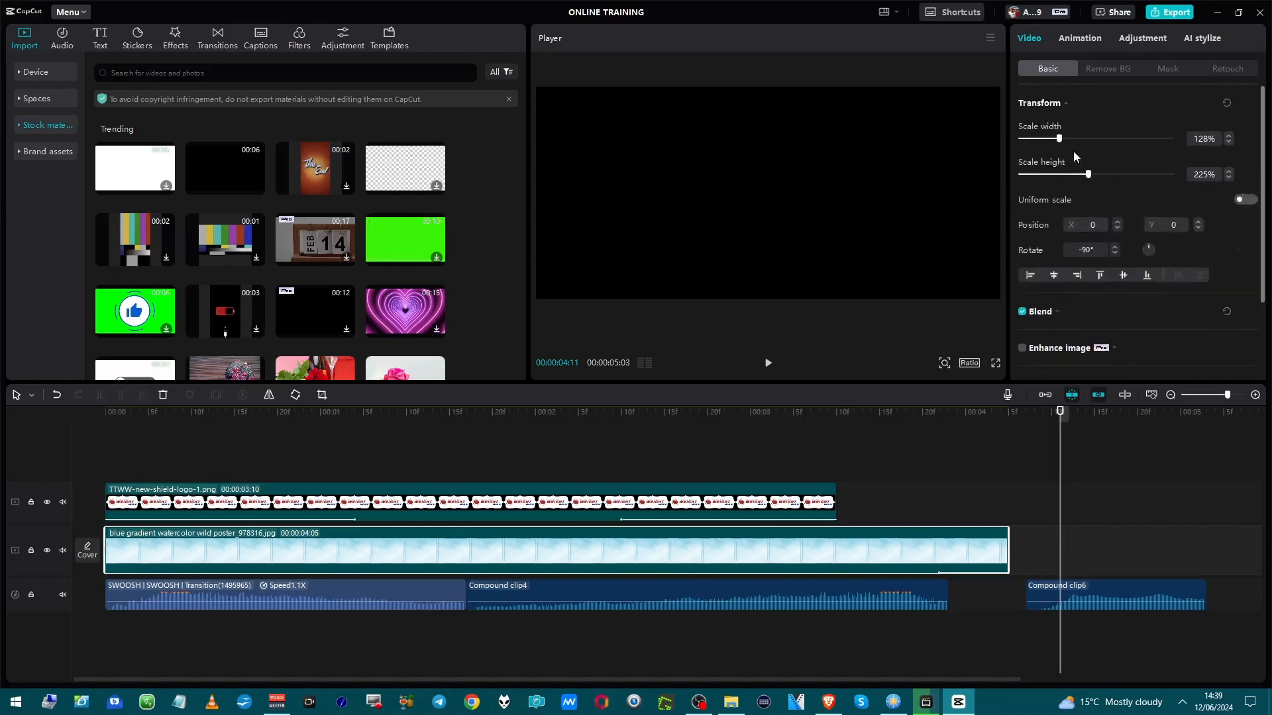
left_click(1129, 40)
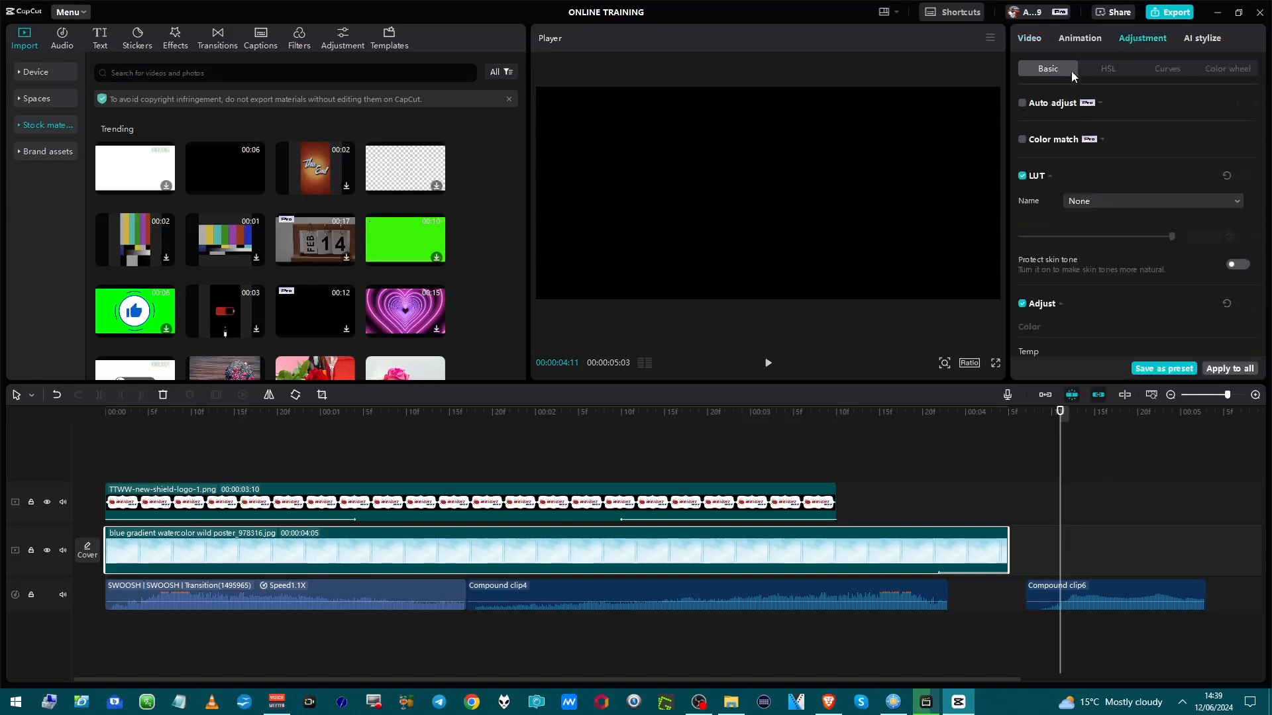
scroll(1103, 254, "down", 6)
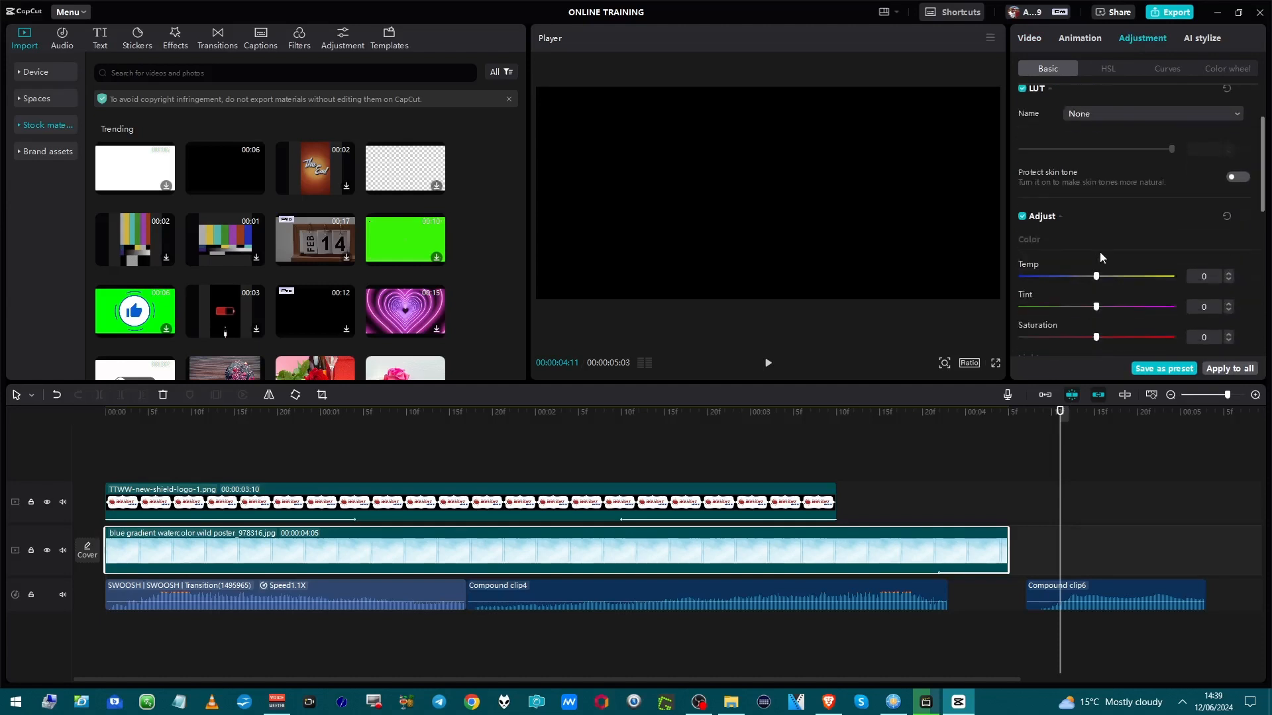
left_click(1078, 40)
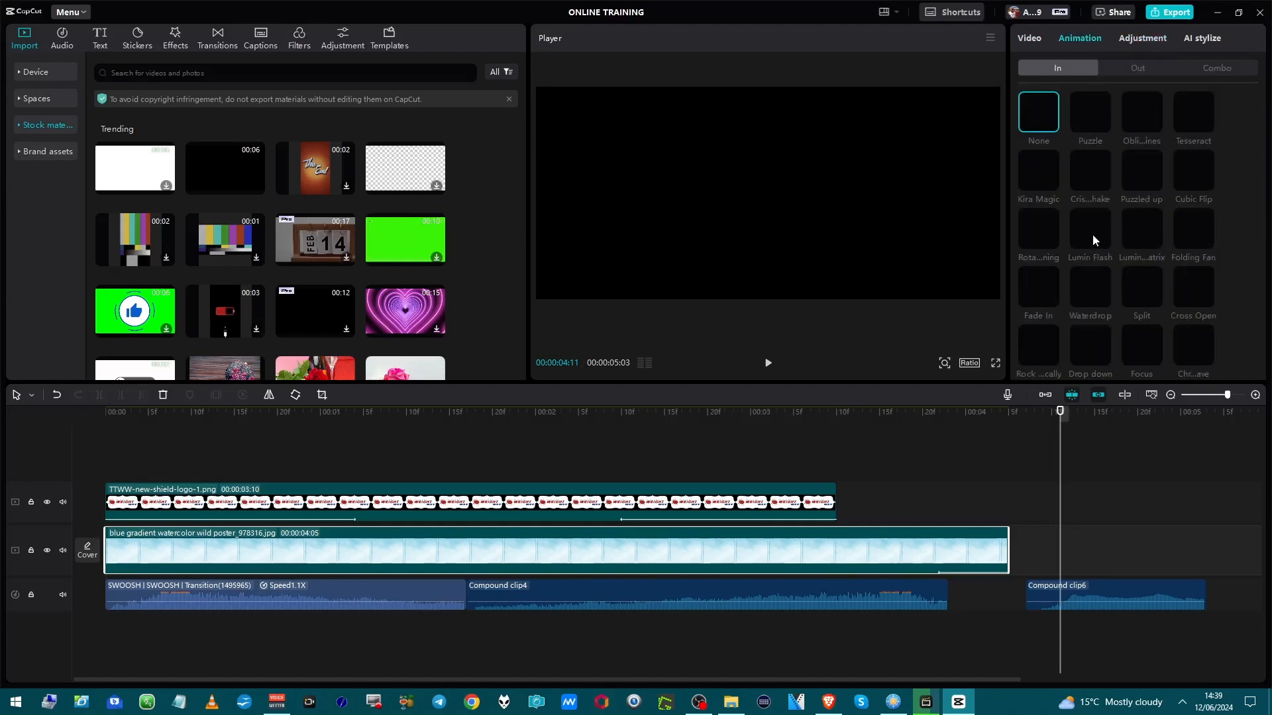
scroll(1093, 233, "down", 10)
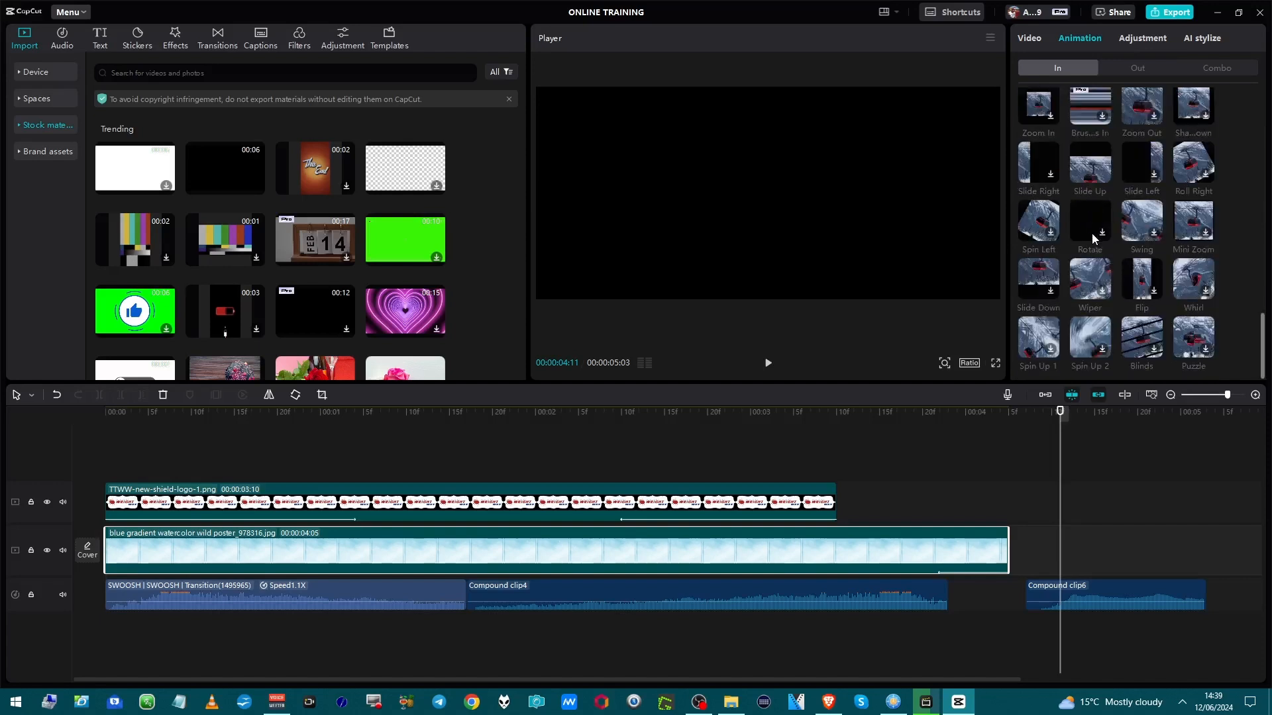
scroll(1089, 236, "down", 5)
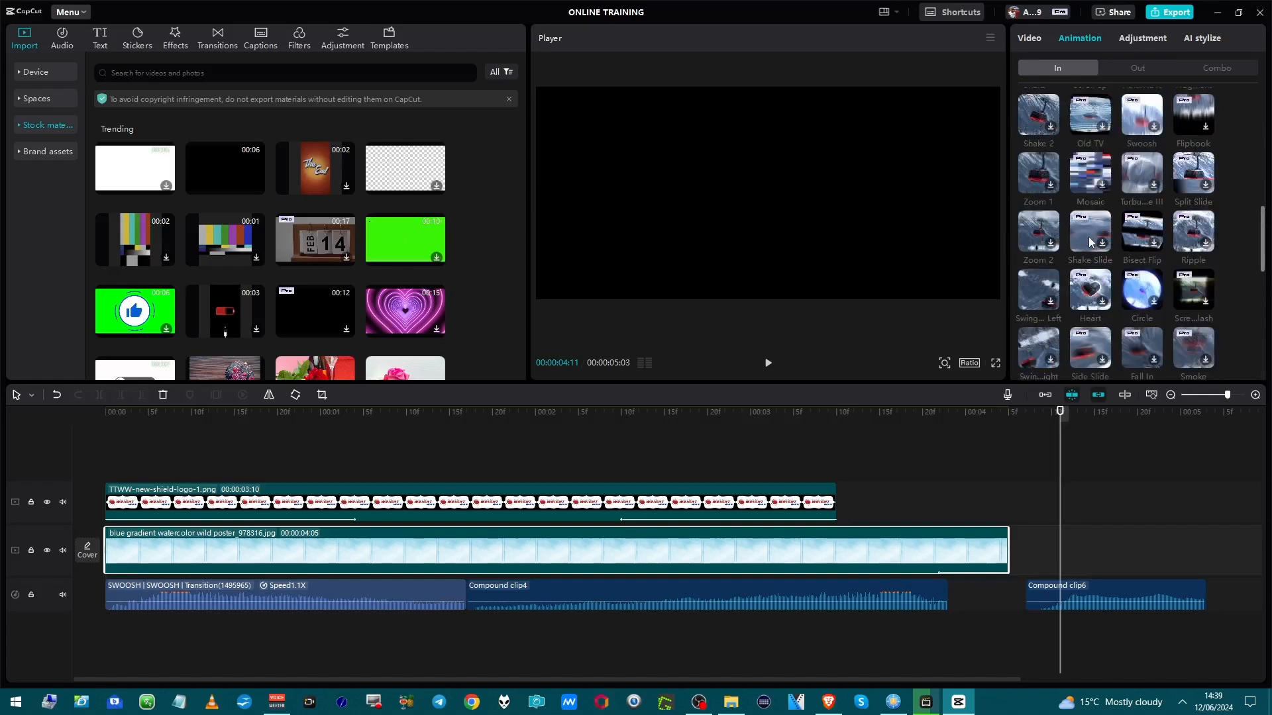
left_click(1026, 39)
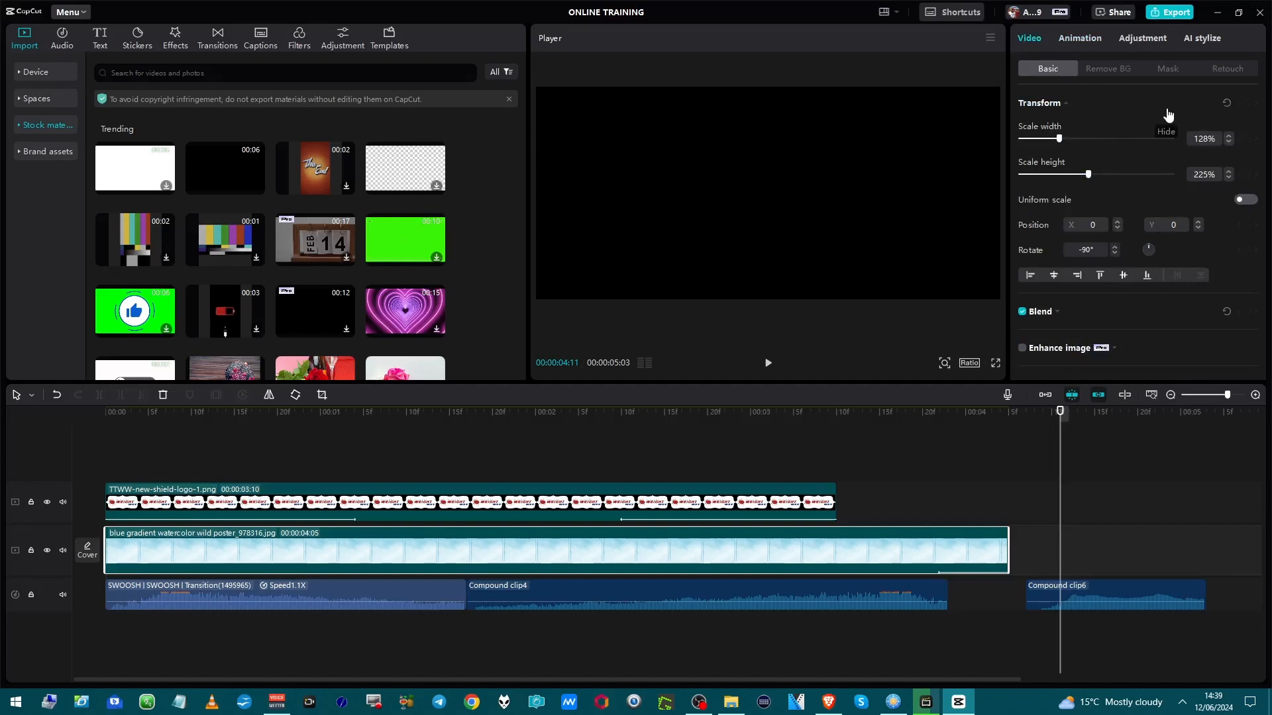
scroll(1113, 200, "down", 2)
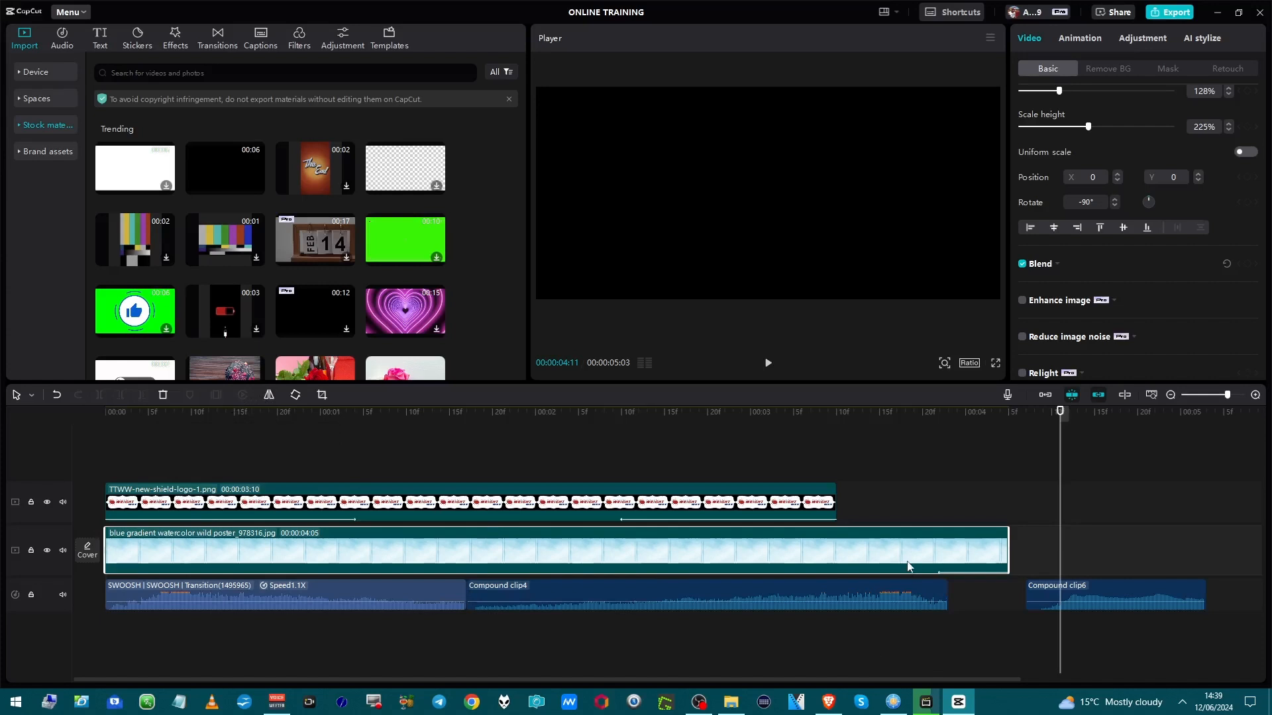
Play back the intro from around the logo's midpoint, then select the TTWW logo image clip.
left_click(899, 522)
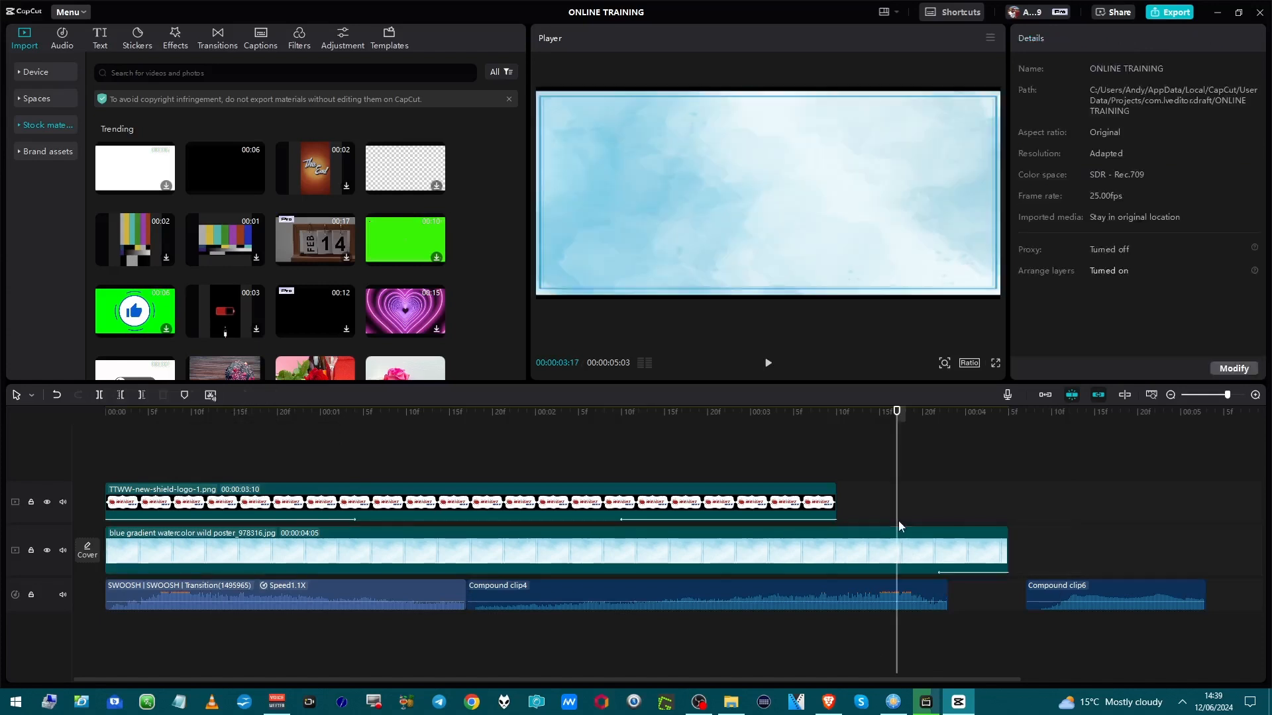
left_click(895, 550)
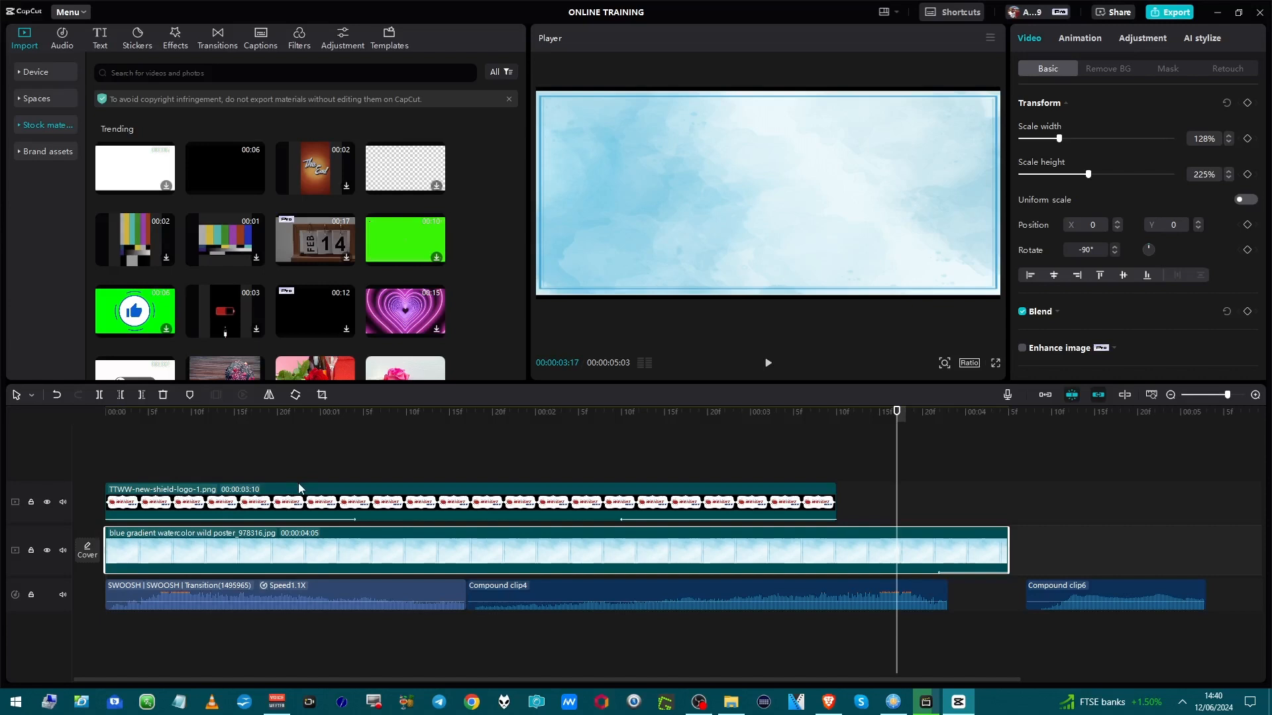
left_click(612, 507)
left_click(614, 464)
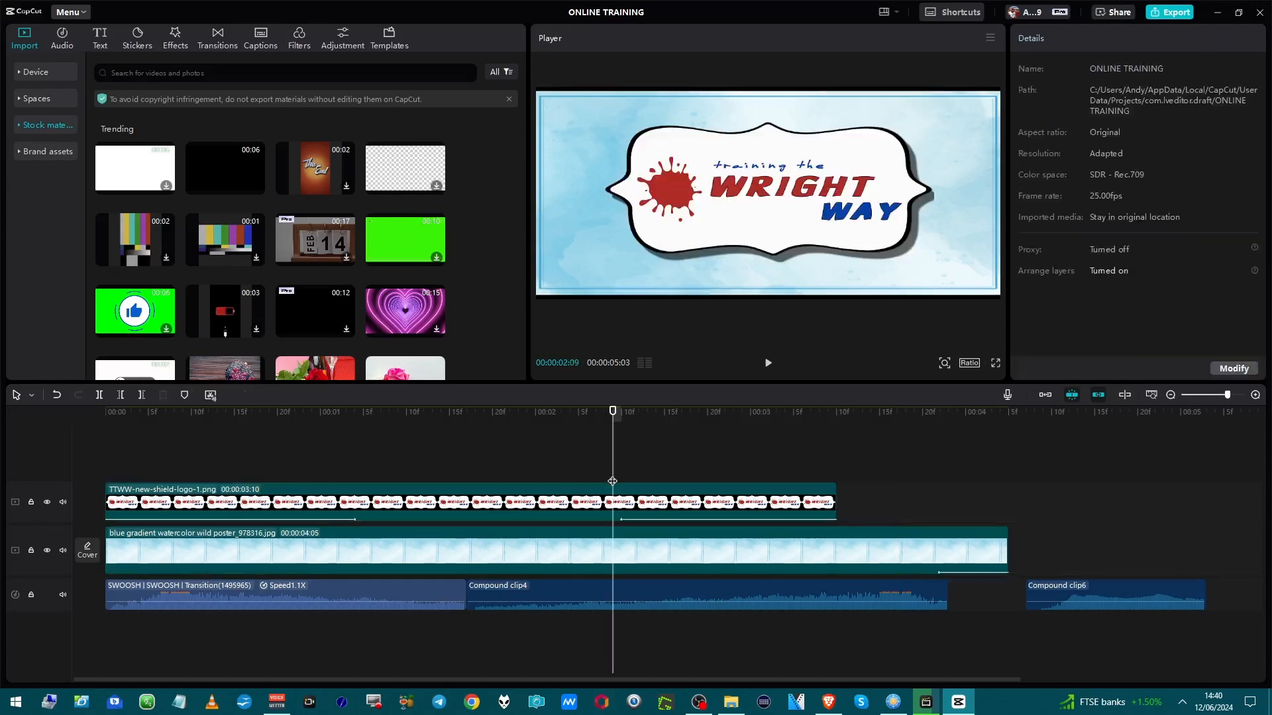
key("space")
key("space")
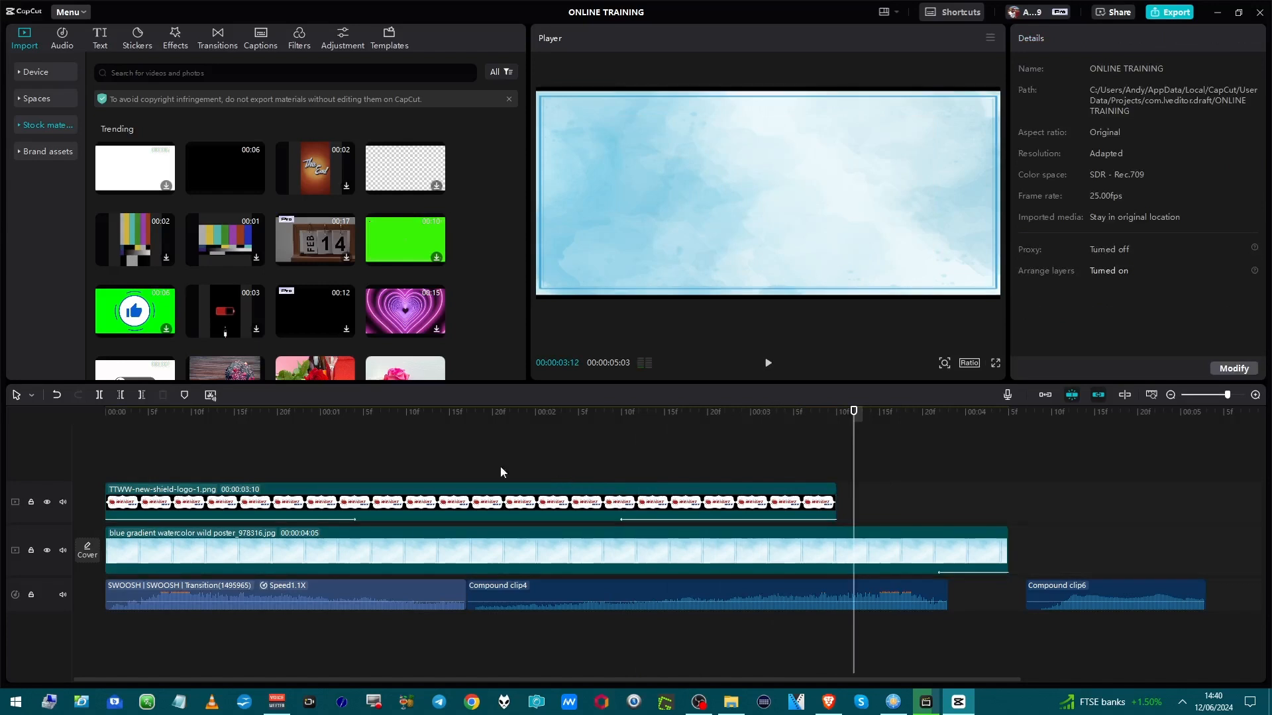
left_click(666, 513)
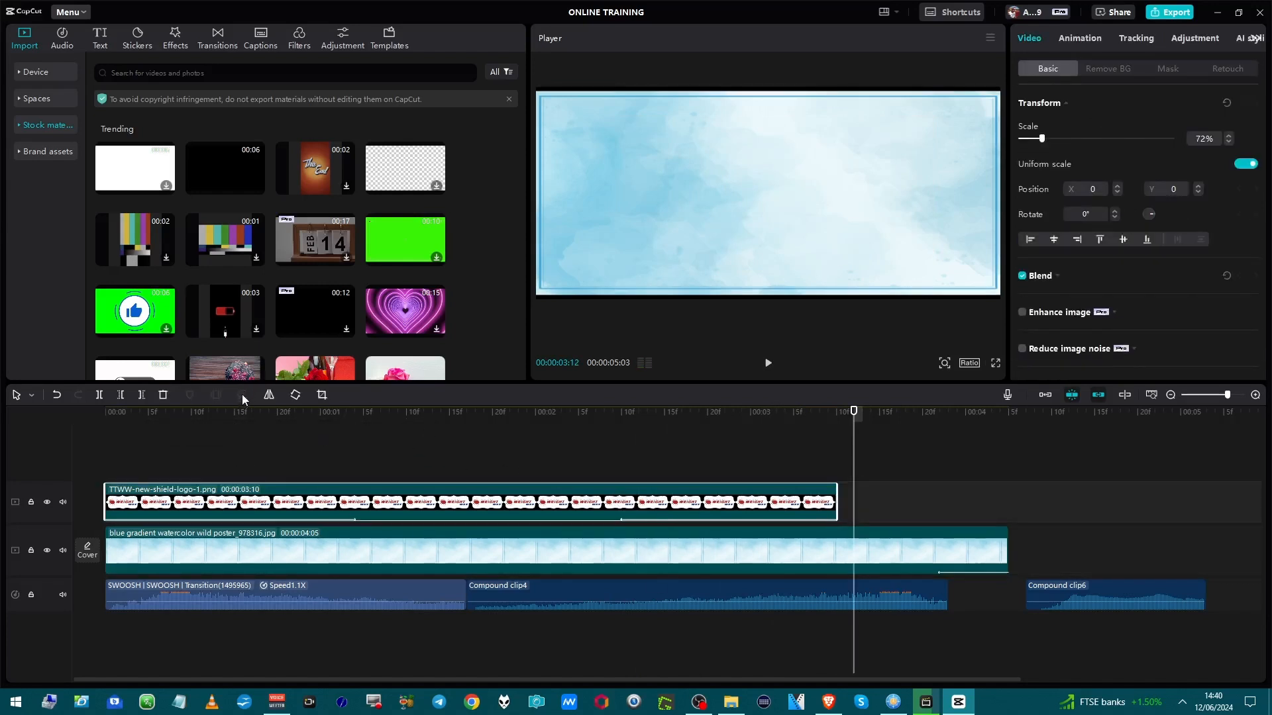